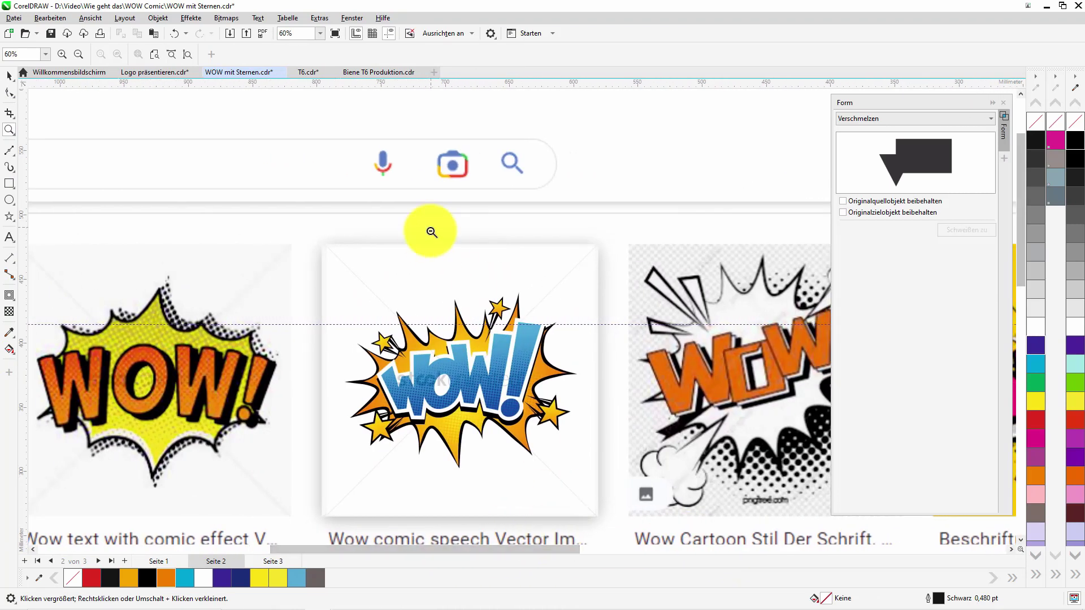
Draw an ellipse about 381 mm wide and 294 mm high on the empty page
scroll(431, 232, "down", 3)
left_click_drag(526, 272, 393, 358)
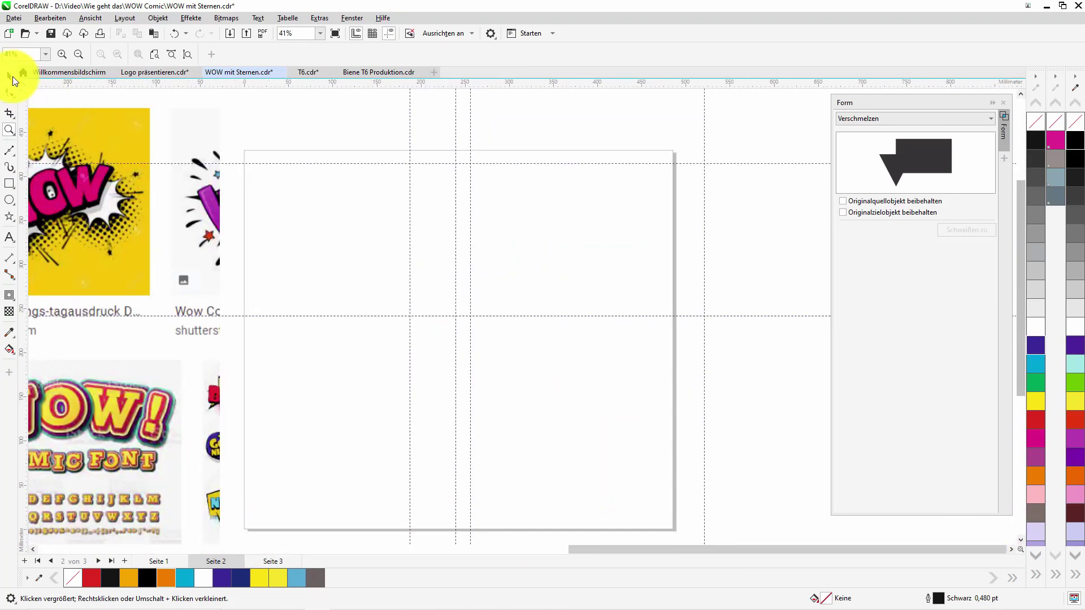
left_click(9, 200)
left_click_drag(299, 227, 631, 484)
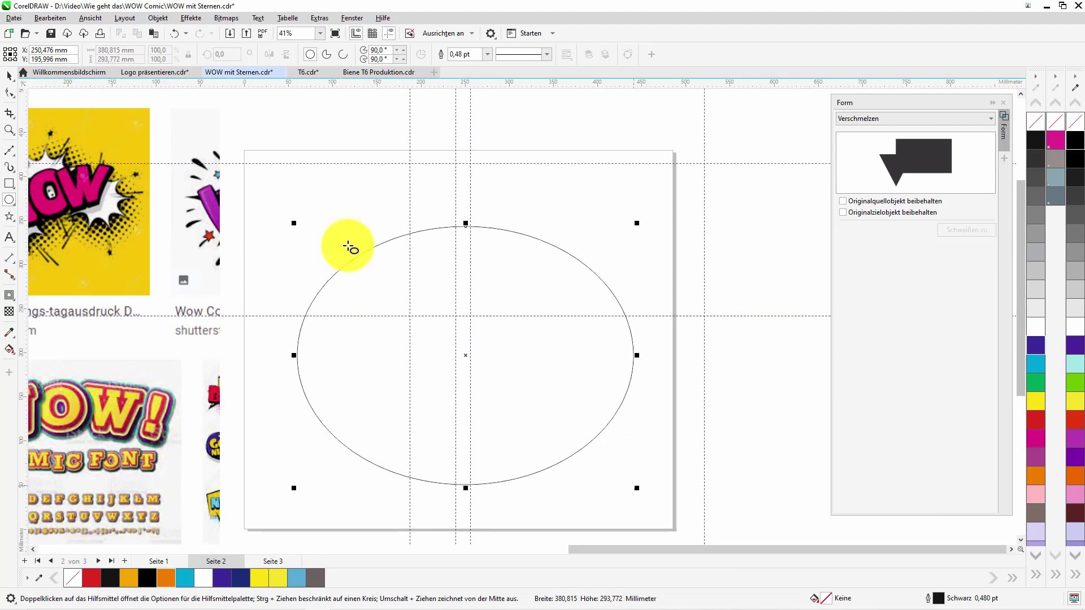
Convert the ellipse to curves and add nodes around its outline until it has 16
left_click(9, 92)
left_click(157, 17)
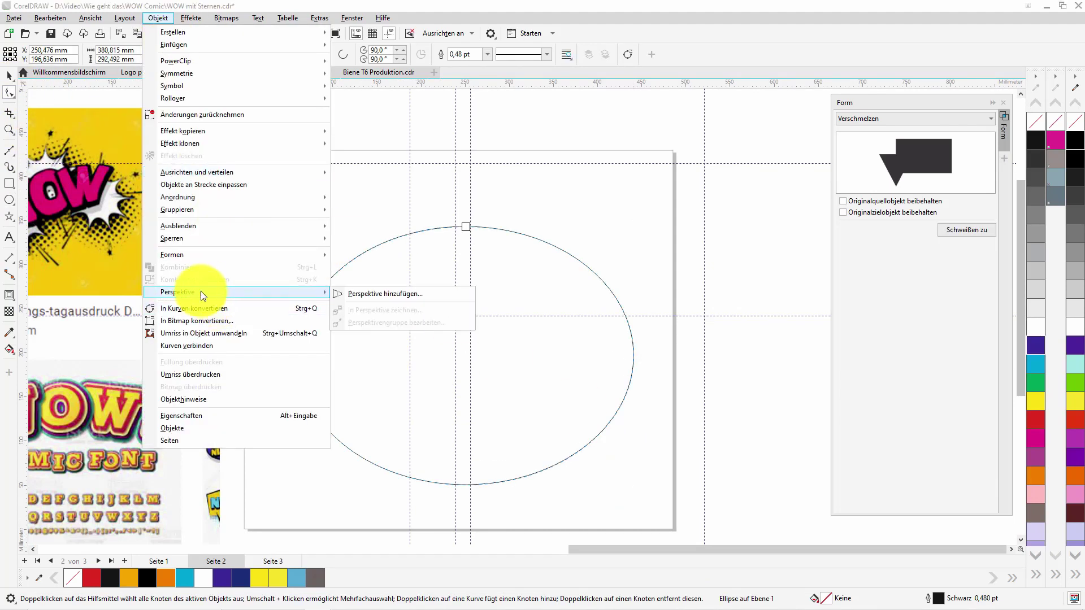
left_click(192, 308)
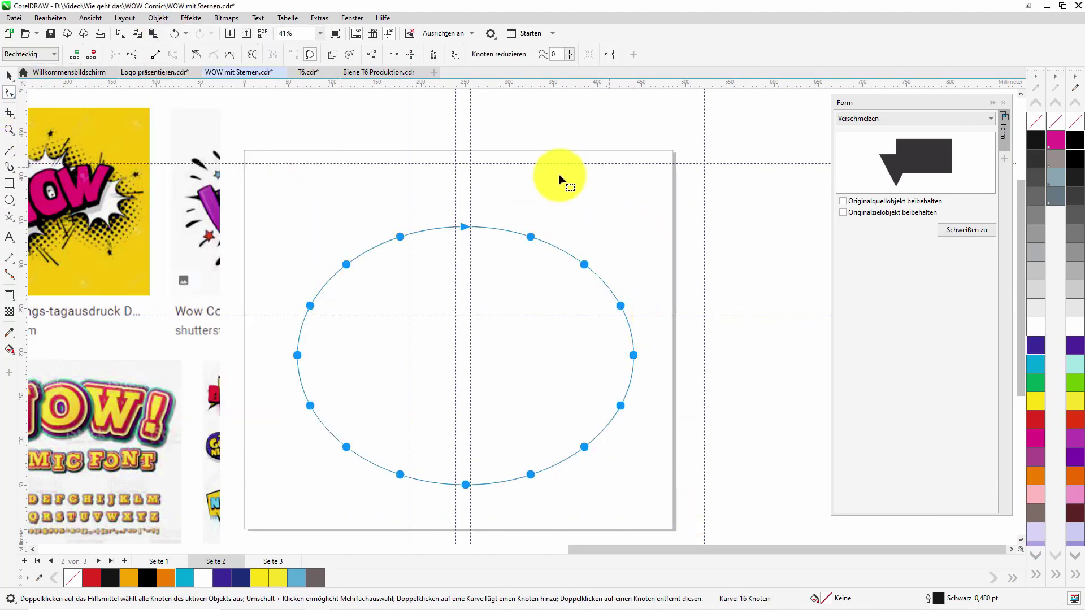
Space the ellipse's nodes irregularly by adding new ones beside existing nodes and deleting the originals
left_click(548, 242)
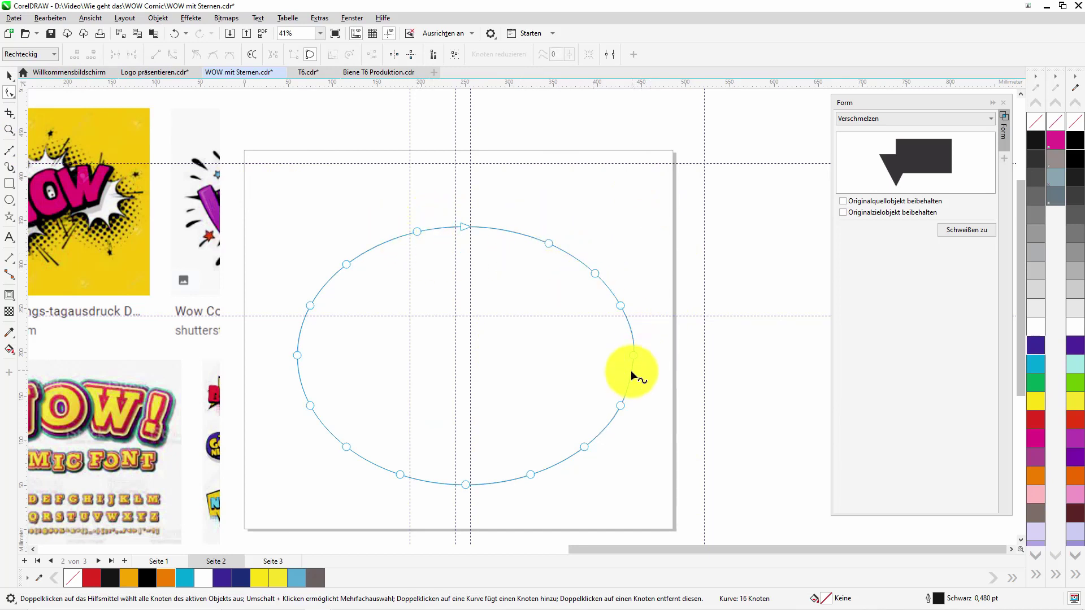
double_click(562, 461)
double_click(530, 474)
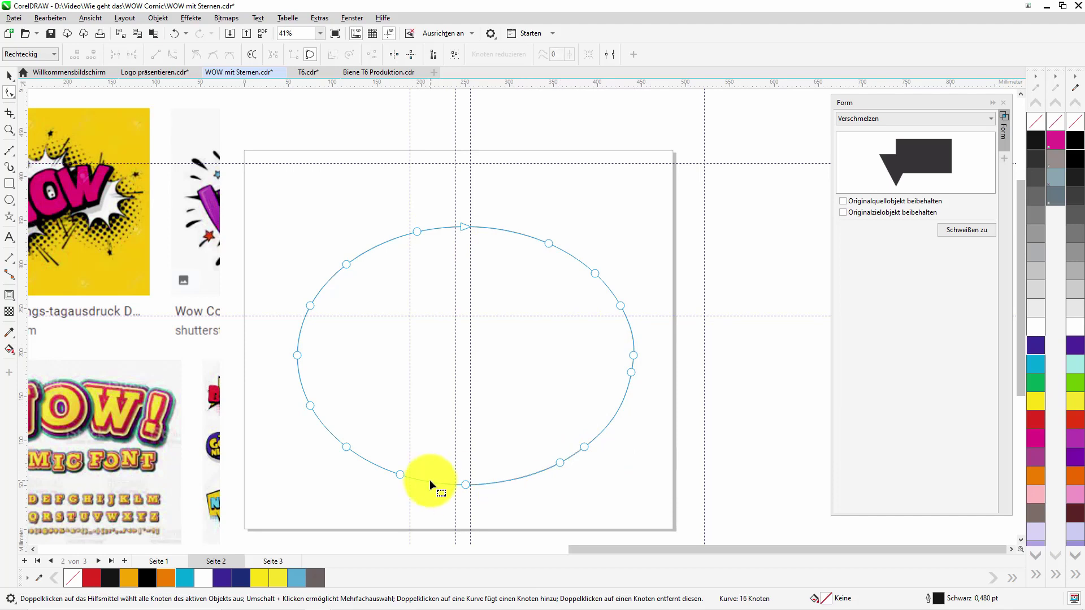
double_click(427, 482)
double_click(400, 475)
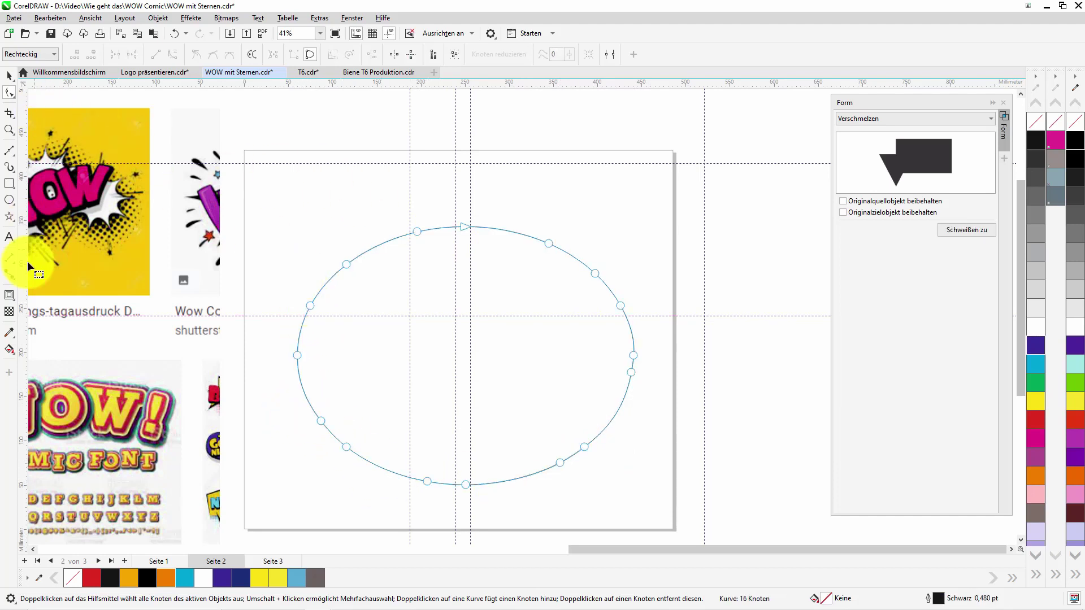
Add a one-step outer contour of about 13.8 mm to the ellipse and separate it into its own object
left_click(9, 295)
left_click_drag(623, 285, 649, 273)
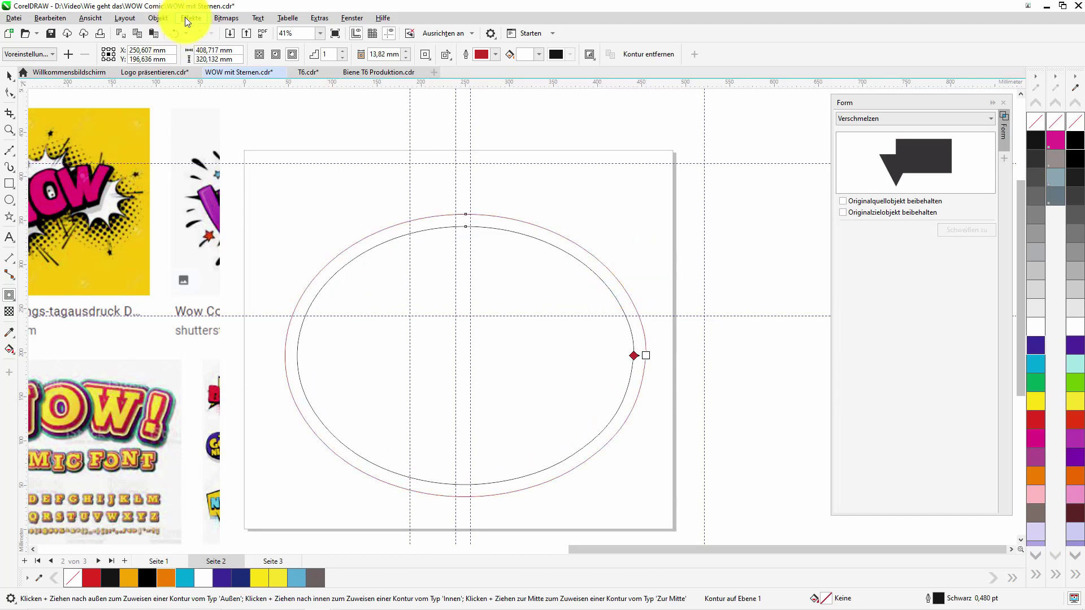
left_click(158, 18)
left_click(206, 214)
key("space")
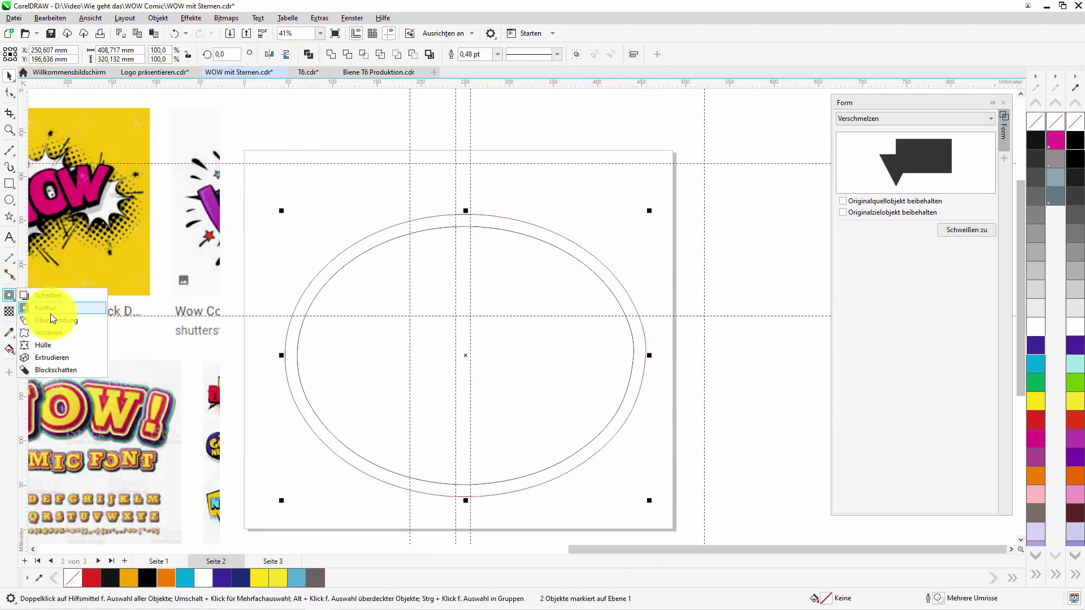
Distort both ellipses from near their center into spiky comic bursts and turn them into plain curves
left_click(48, 332)
left_click_drag(472, 358, 474, 370)
left_click(158, 17)
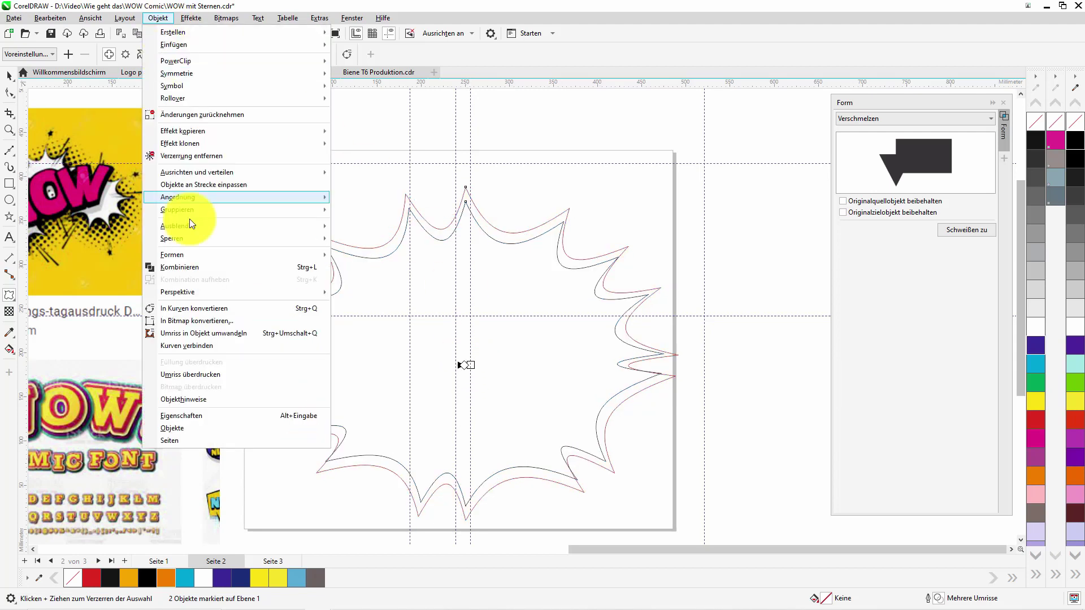
key("Escape")
key("space")
key("Escape")
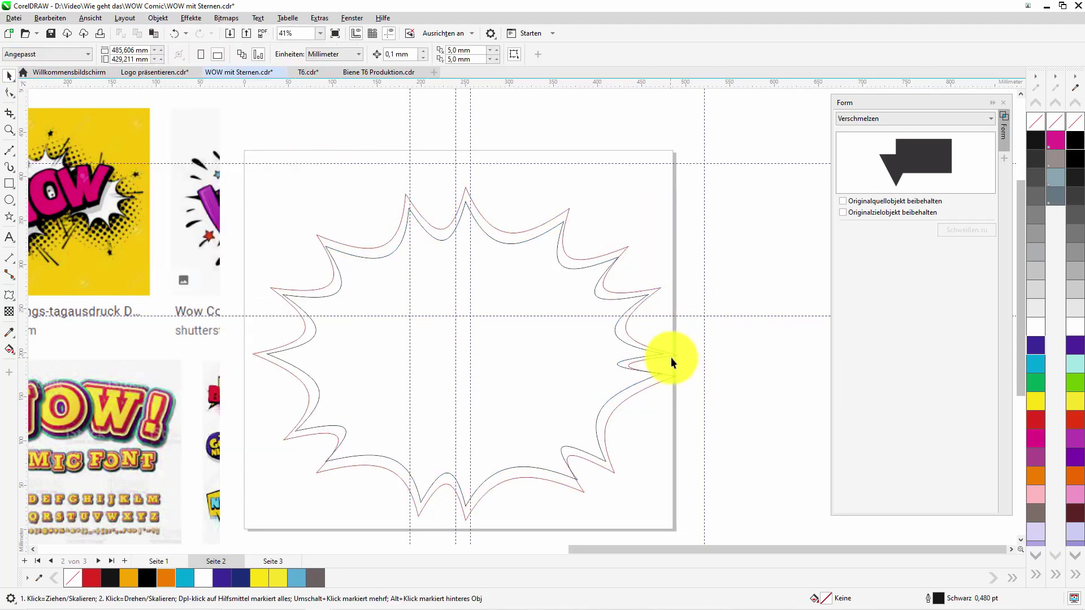
Add a one-step outer contour of about 6.7 mm to the red burst and break the contour apart
left_click(458, 261)
left_click(45, 307)
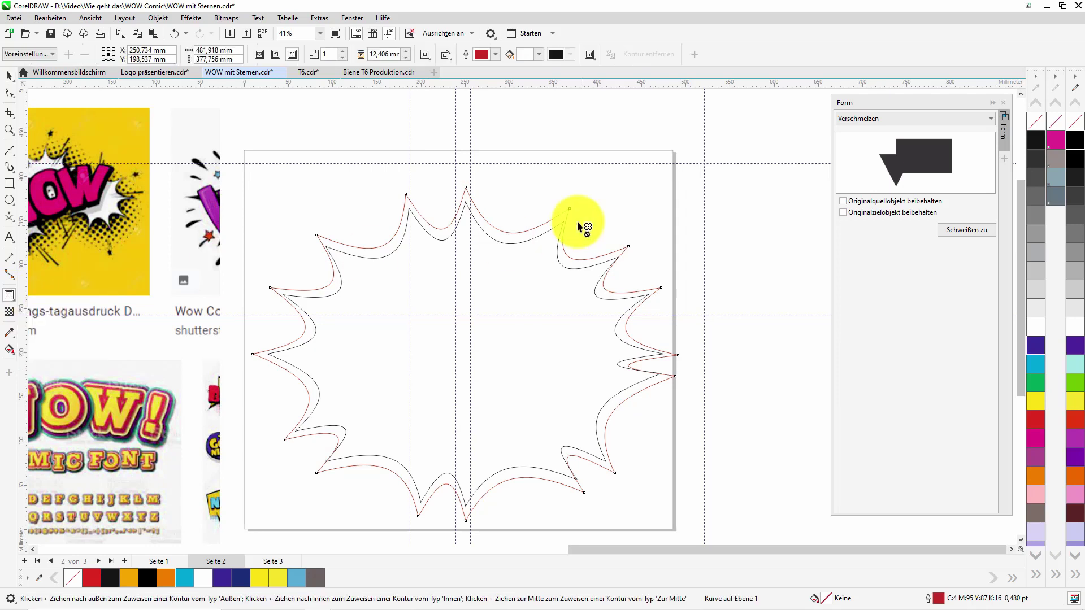
left_click_drag(591, 212, 626, 184)
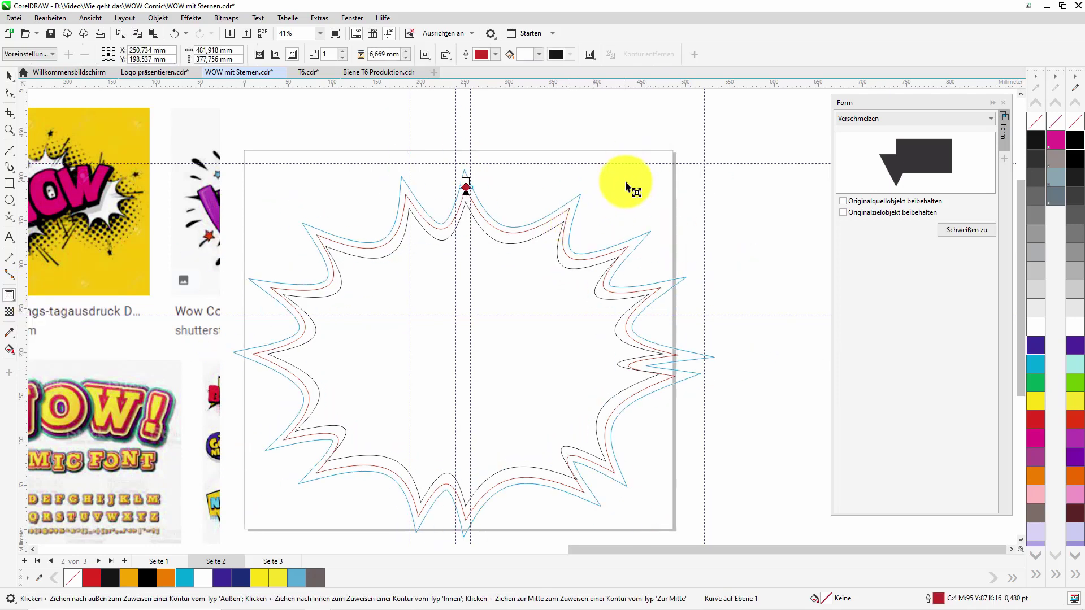
left_click(190, 18)
left_click(160, 17)
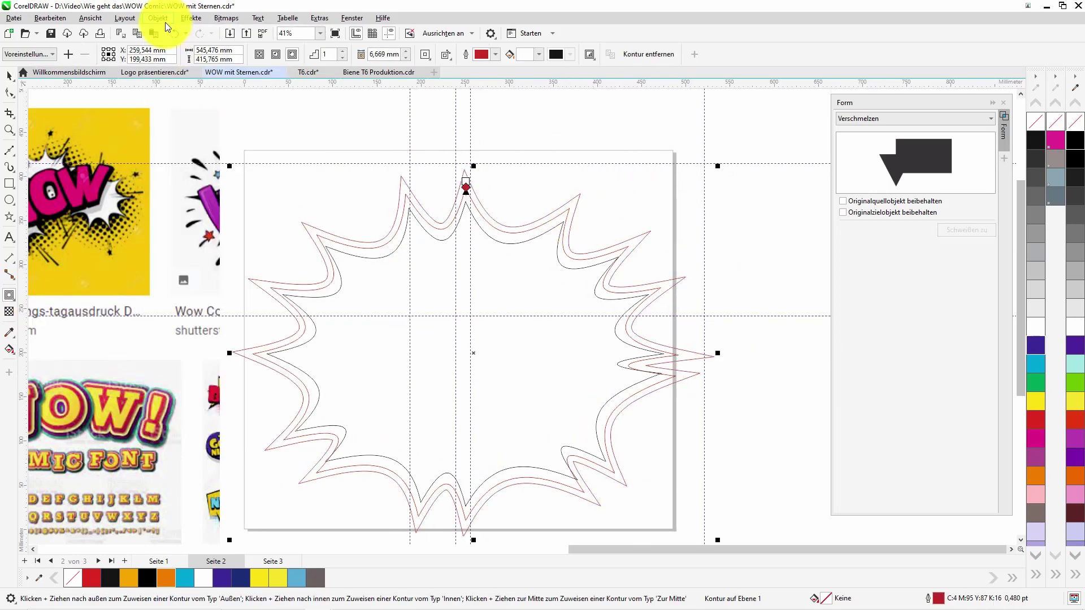
left_click(165, 19)
left_click(204, 226)
Delete the middle burst outline between the inner and the outermost burst
left_click(9, 76)
left_click(326, 209)
left_click(330, 242)
key("Delete")
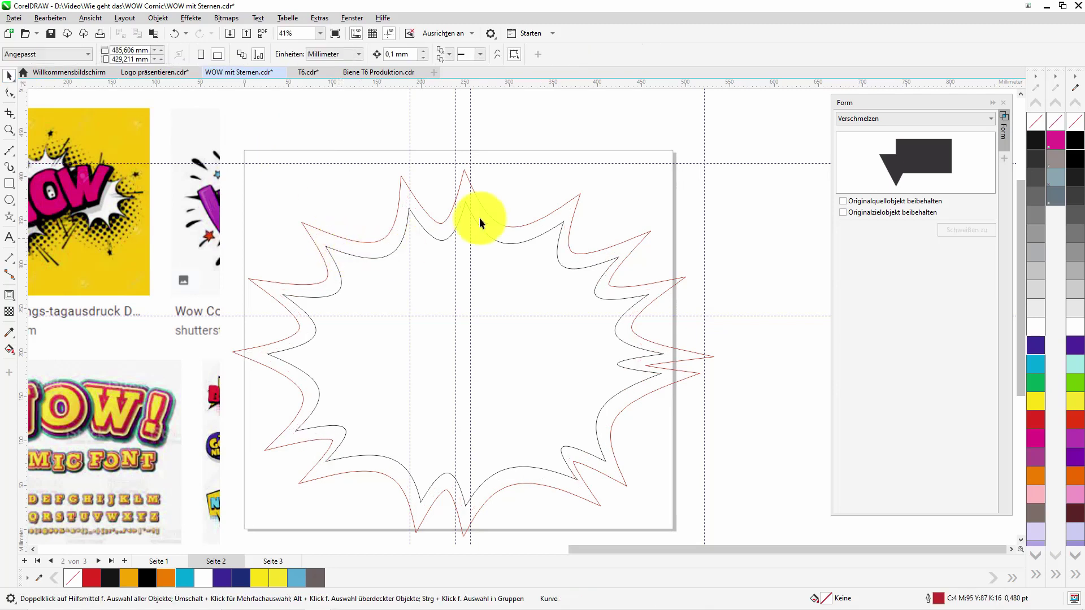
Stretch the inner burst vertically to about 367 mm high and rotate it slightly clockwise to about 358.7°
left_click_drag(469, 205, 466, 189)
left_click_drag(462, 508, 476, 519)
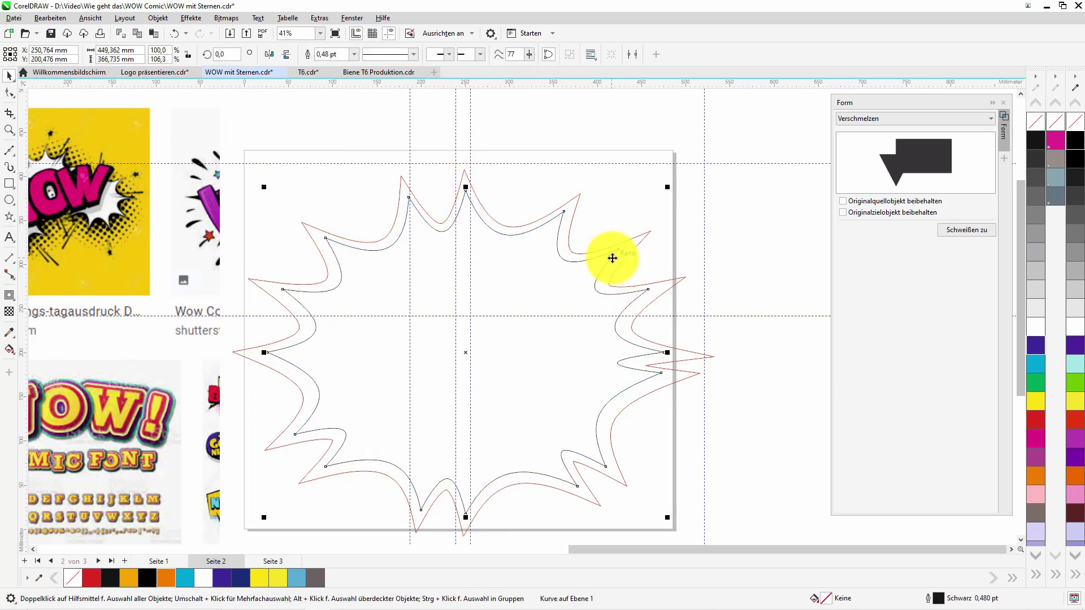
left_click(613, 254)
left_click_drag(678, 181, 667, 169)
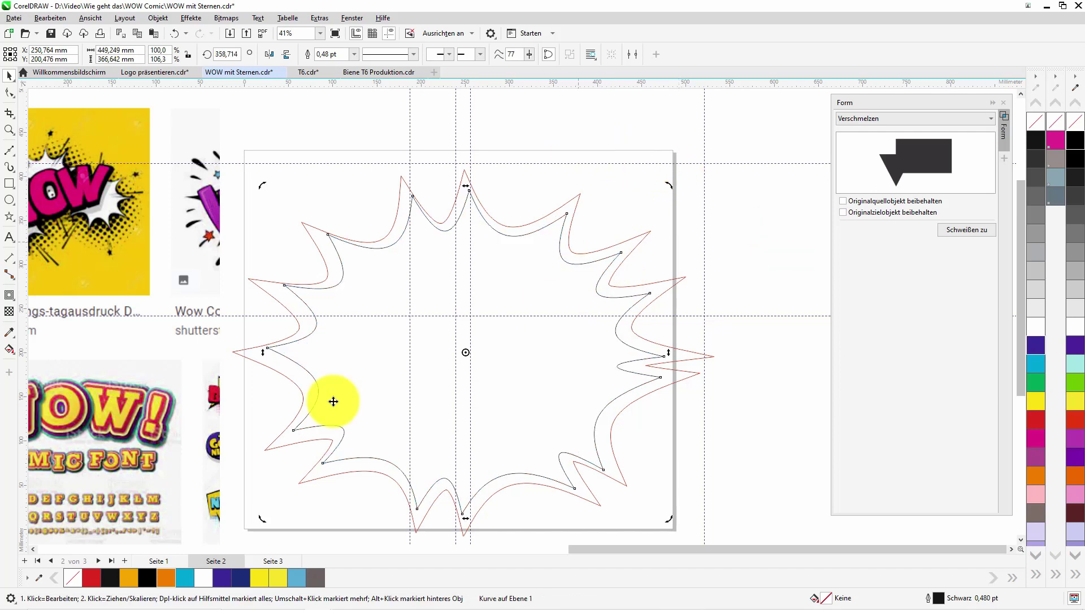
Fill the inner burst with yellow-orange and the outer burst with black, and remove their outlines
left_click(129, 578)
left_click(581, 195)
left_click(1071, 141)
right_click(1055, 129)
left_click_drag(768, 124, 197, 565)
right_click(1077, 121)
left_click(797, 166)
Trace the first W of the blue WOW! reference image with straight Bézier segments
left_click(12, 127)
right_click(266, 283)
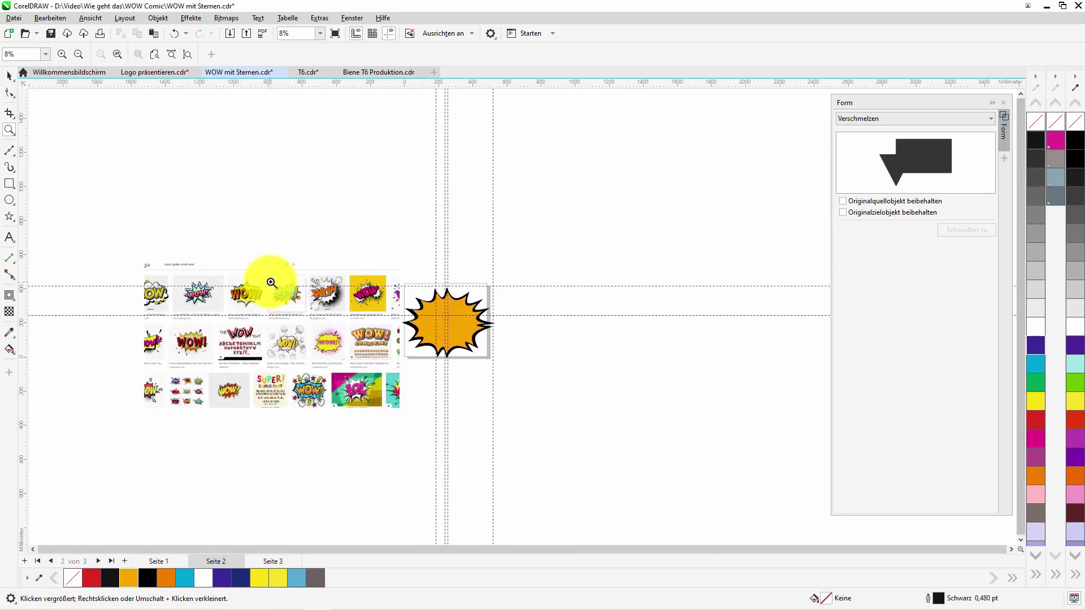
left_click_drag(228, 271, 272, 305)
key("space")
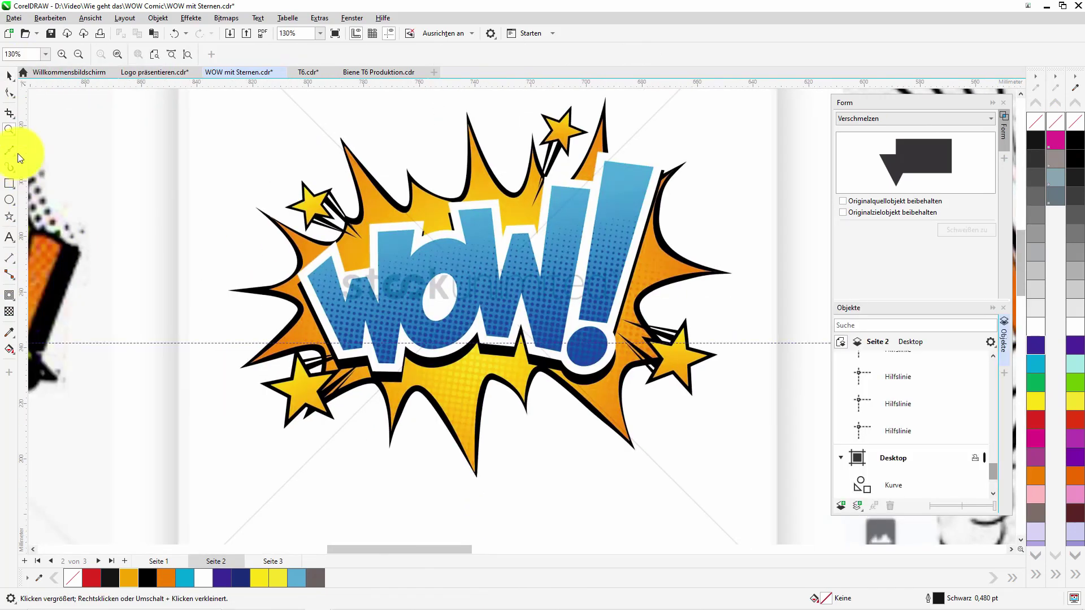
left_click(9, 150)
left_click(332, 257)
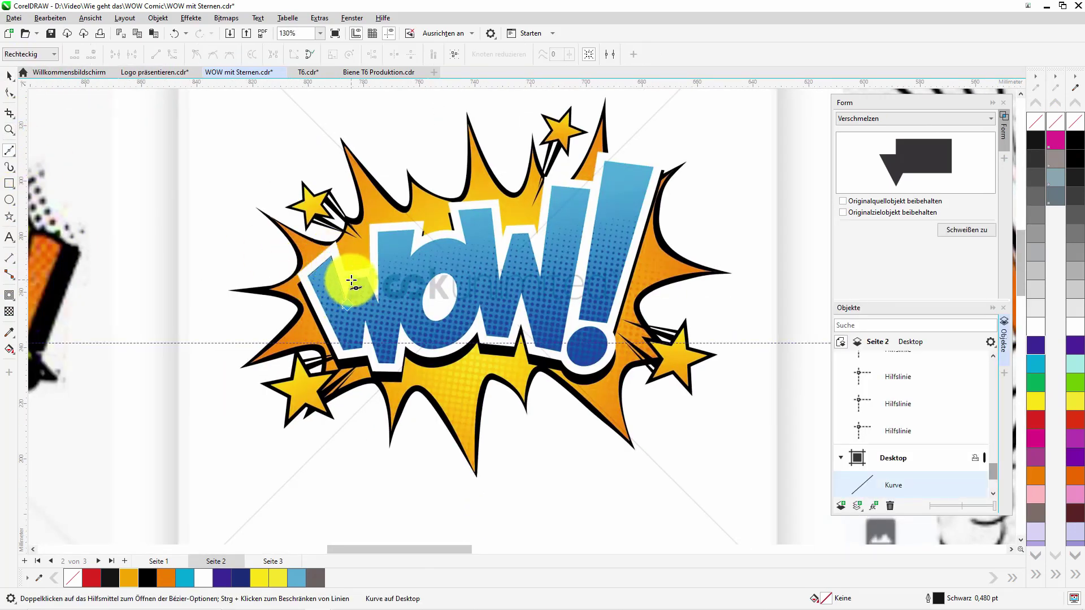
left_click(383, 291)
left_click_drag(373, 343, 365, 326)
Trace the second W of the blue WOW! reference with a closed shape of straight Bézier segments
left_click(460, 230)
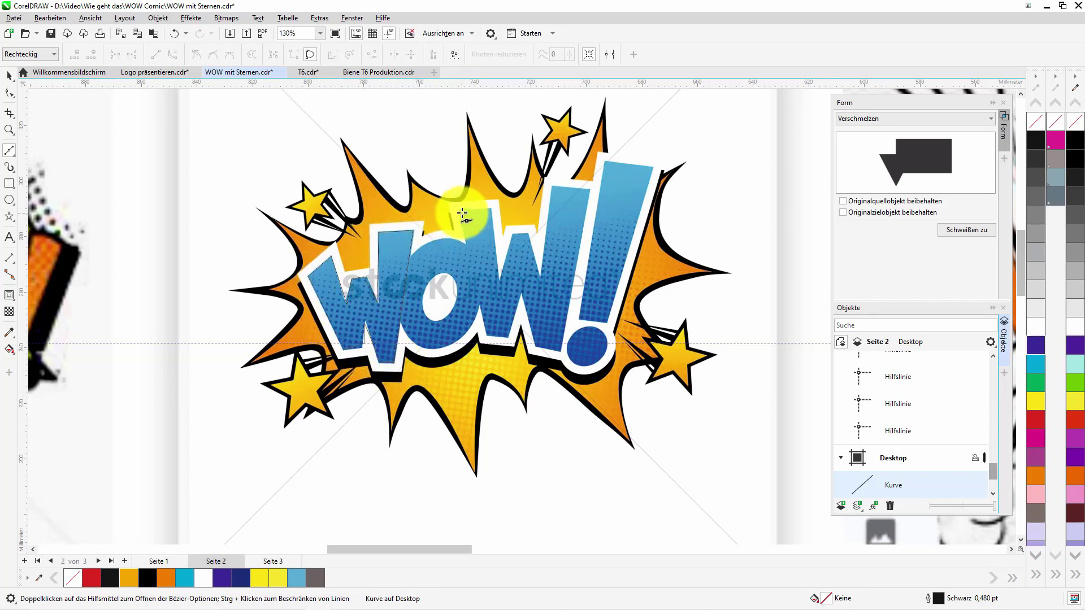
left_click(479, 333)
left_click(521, 294)
left_click(538, 346)
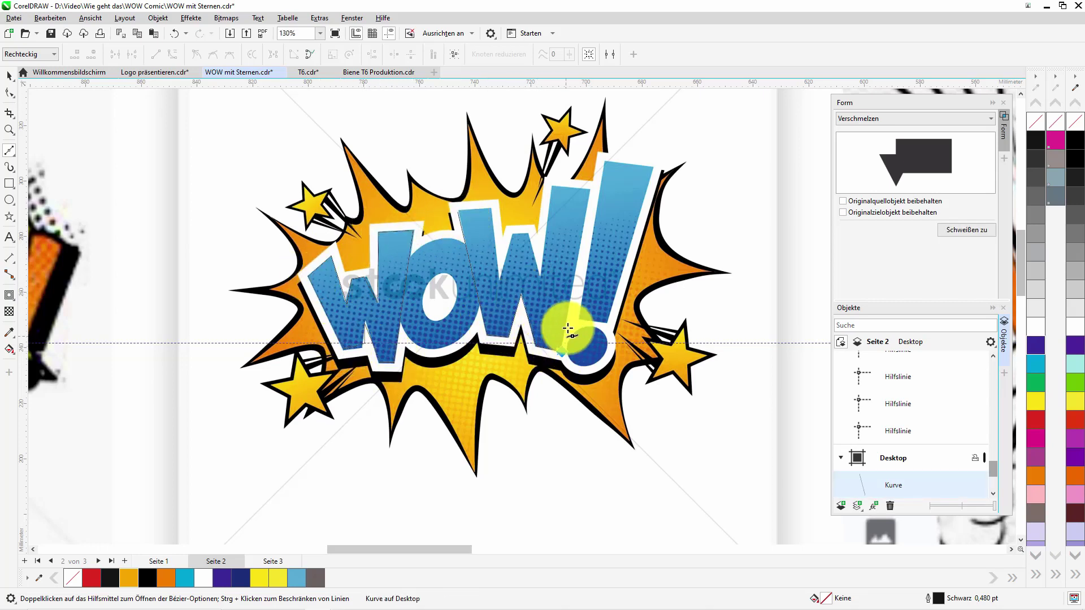
left_click(585, 188)
left_click(552, 210)
left_click(513, 234)
left_click(505, 278)
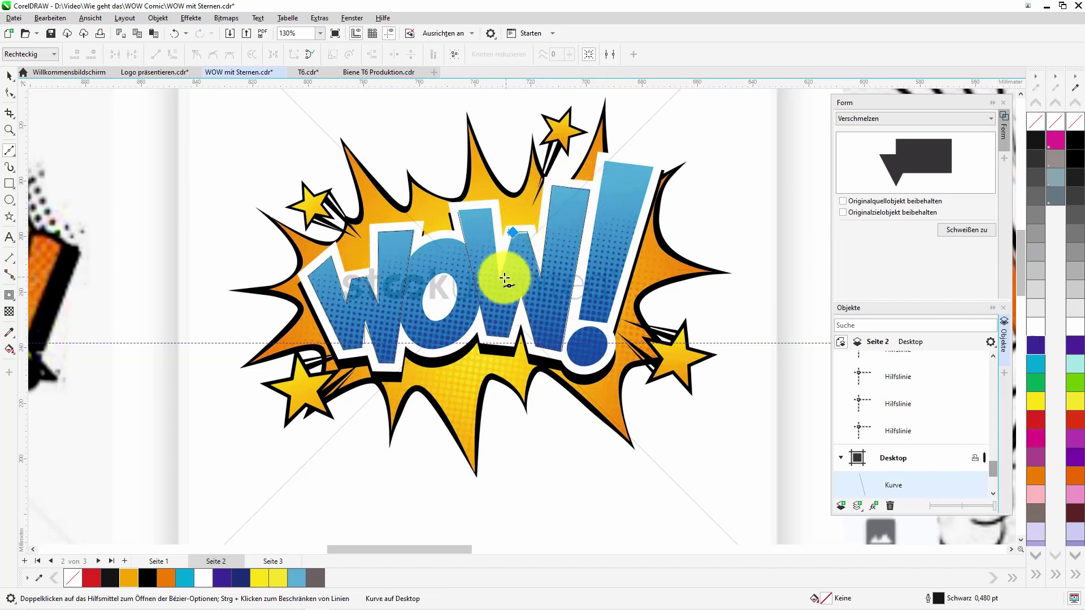
left_click(487, 195)
left_click(509, 205)
Trace the bar and the dot of the reference's exclamation mark as separate straight-sided shapes
left_click(579, 320)
left_click(606, 163)
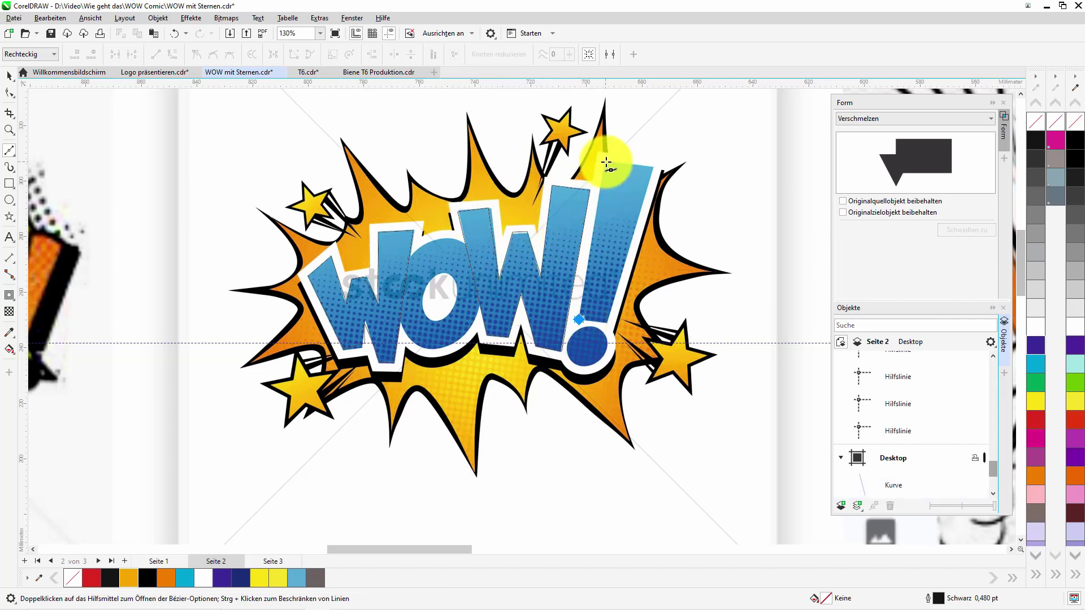
left_click(650, 165)
left_click(606, 317)
left_click(616, 171)
left_click(590, 325)
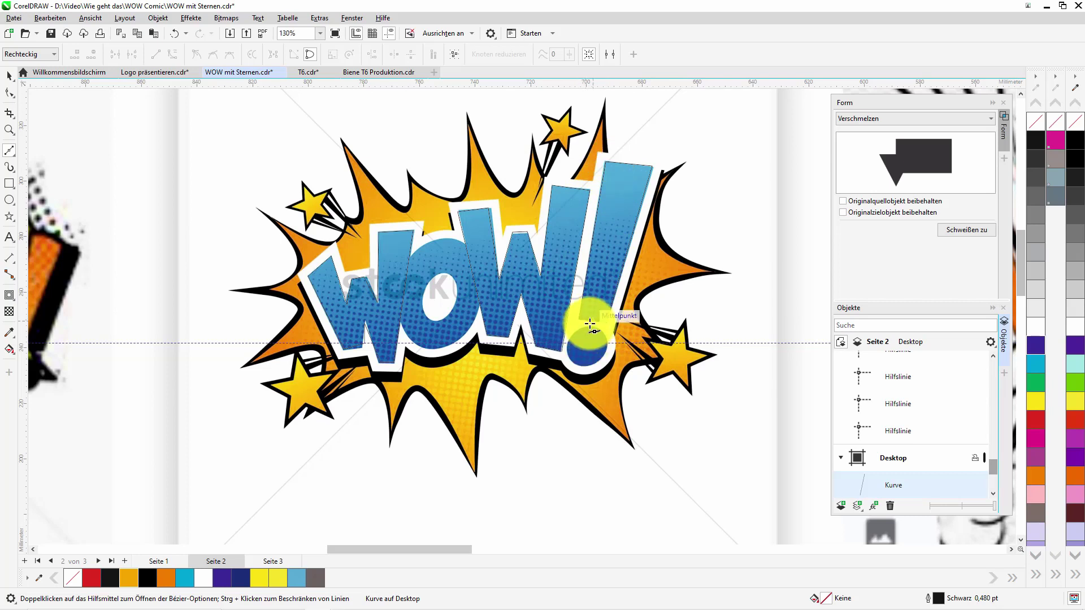
left_click(578, 360)
Outline the O of the reference with a four-node diamond for its outer edge and another for its inner hole
left_click(412, 295)
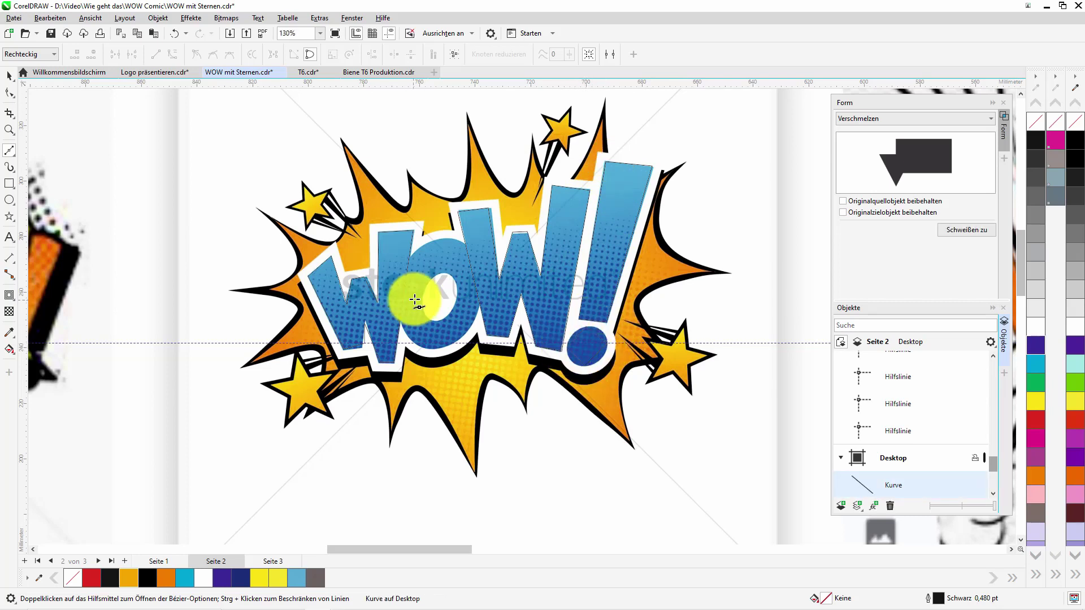
left_click(438, 236)
left_click(481, 281)
left_click(435, 351)
left_click(404, 300)
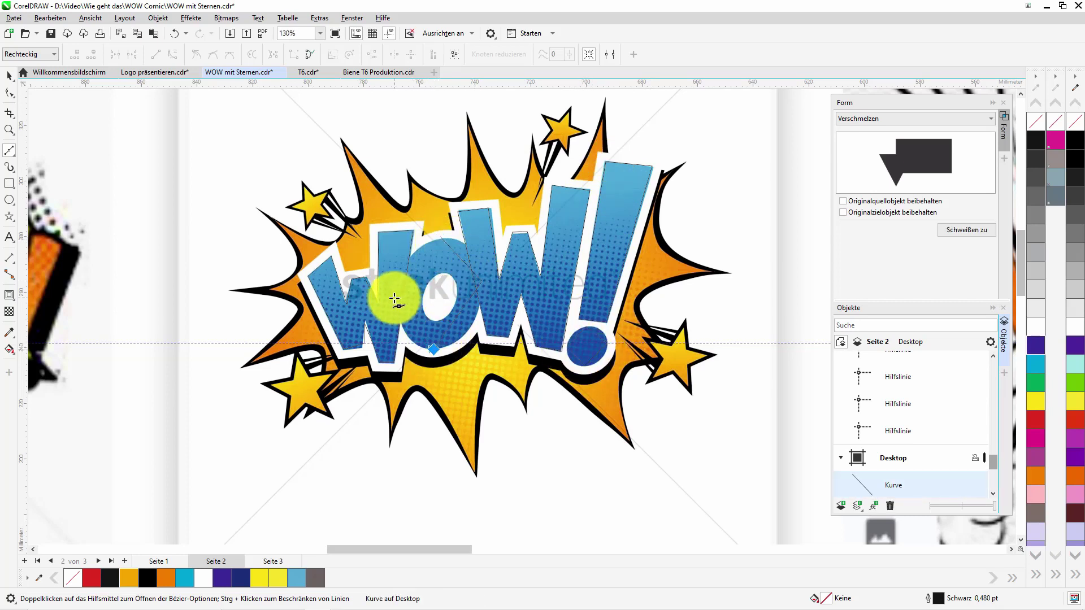
left_click(439, 240)
left_click(452, 291)
left_click(423, 304)
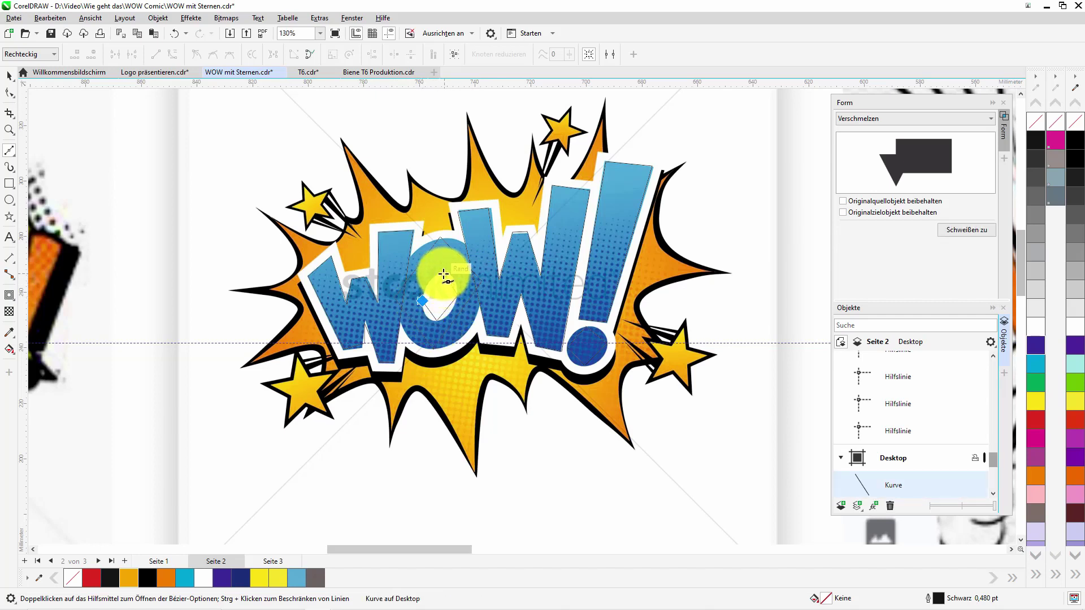
Reshape the O's inner diamond into a smooth curve by adjusting its nodes and handles to the white oval
left_click(9, 93)
key("shift+F2")
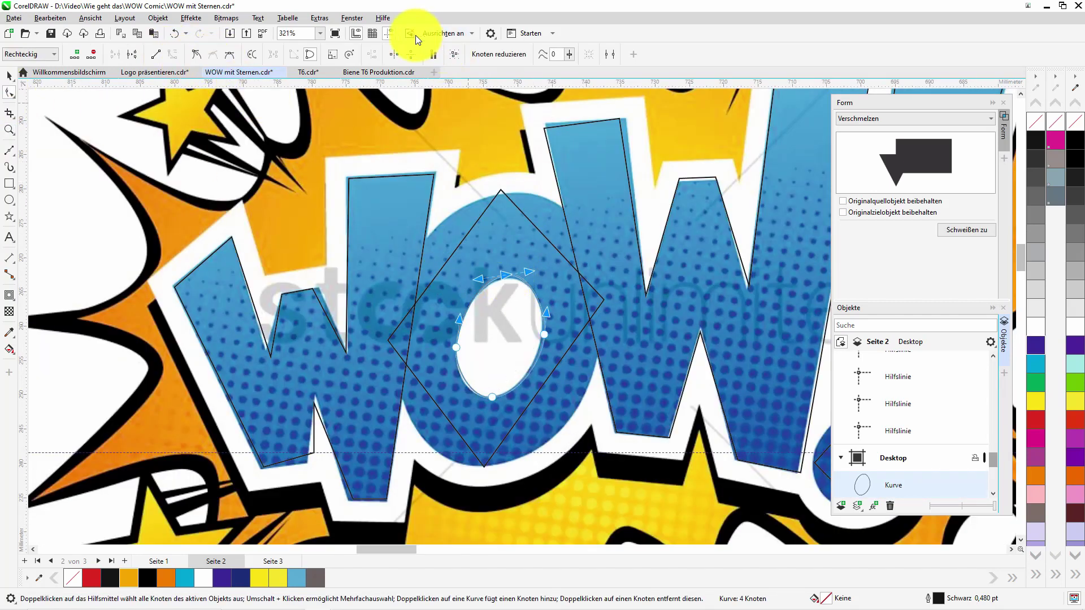
left_click_drag(507, 275, 510, 283)
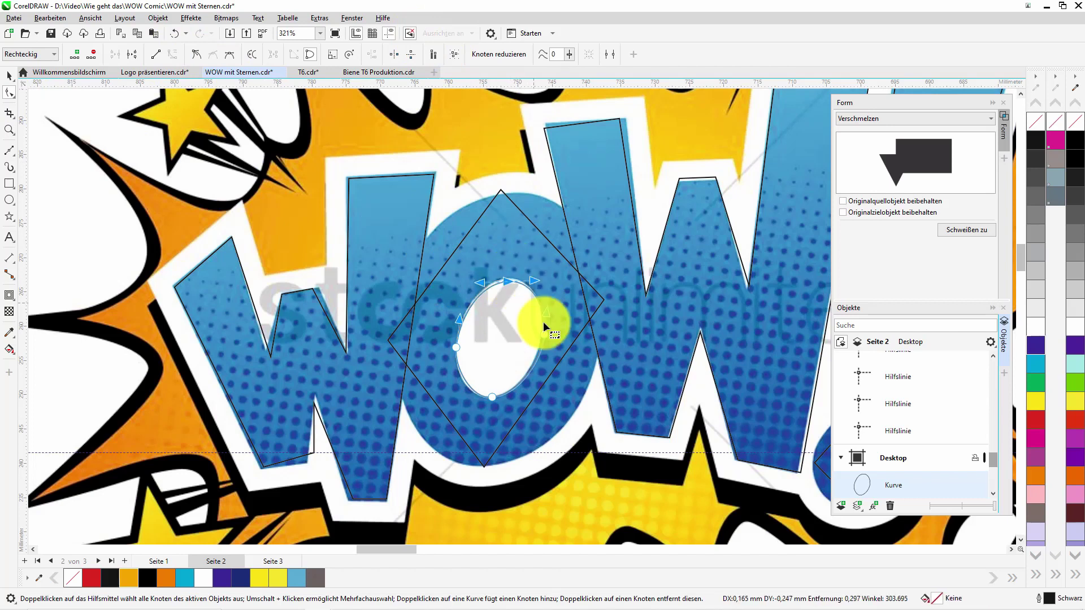
left_click(511, 400)
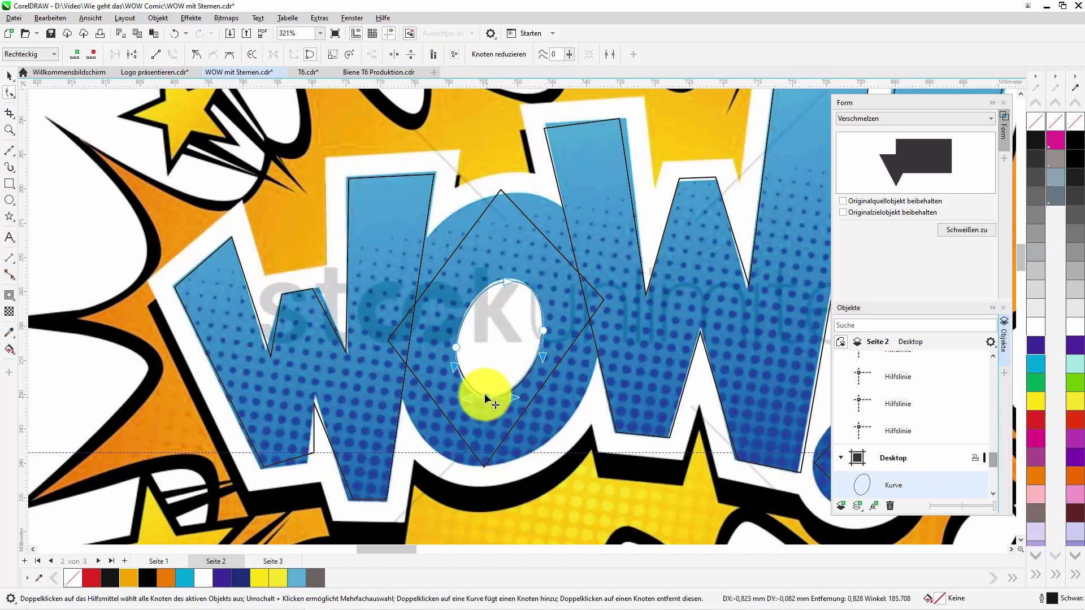
left_click(457, 355)
left_click(508, 281)
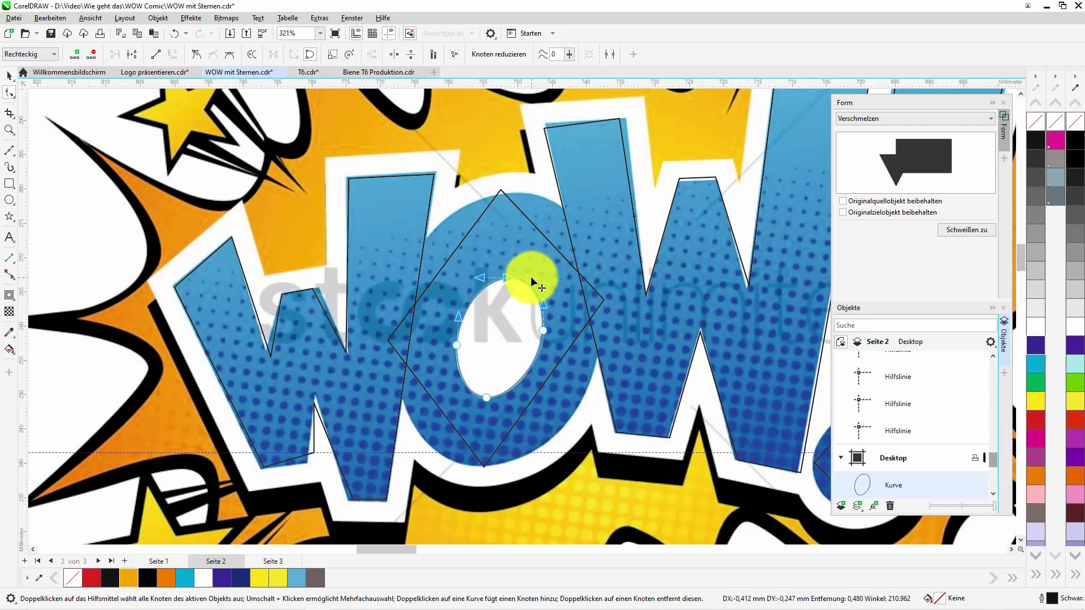
Convert the O's outer diamond to curved segments and fit its nodes and handles to the letter's outer edge
left_click(536, 410)
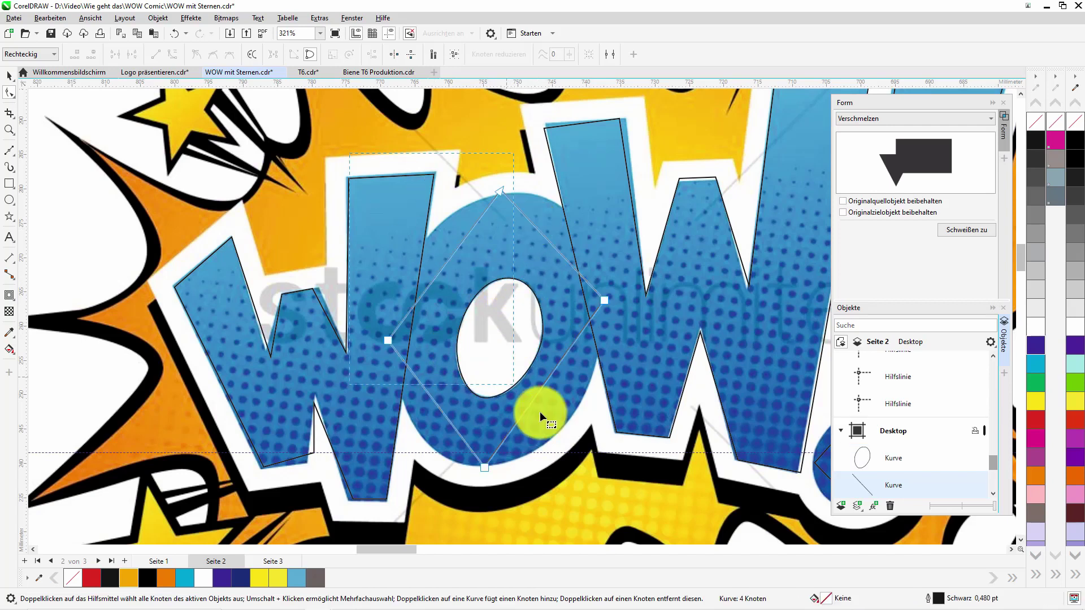
left_click(232, 55)
left_click(521, 191)
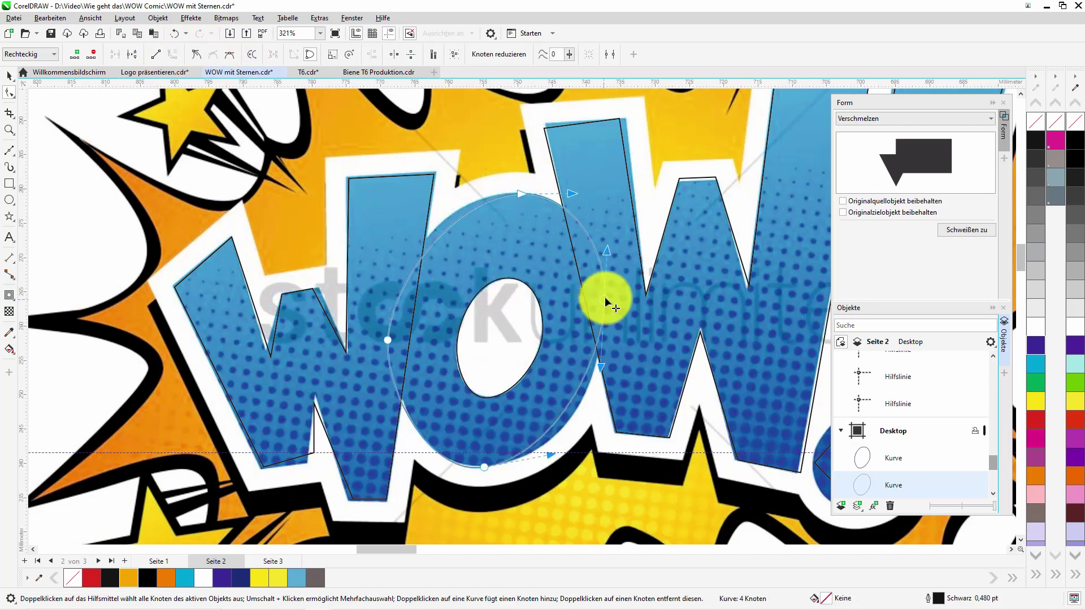
left_click(484, 467)
left_click_drag(387, 340, 393, 332)
left_click(456, 196)
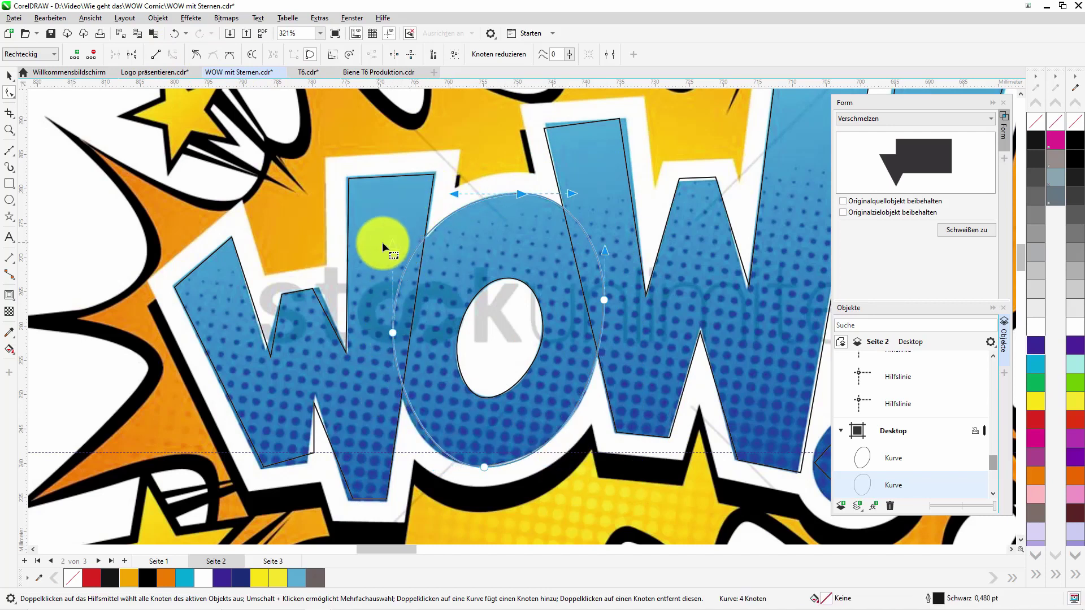
Fine-tune the side nodes and handles of the O's outer curve to follow the letter's edge
left_click(393, 333)
left_click_drag(394, 391, 394, 409)
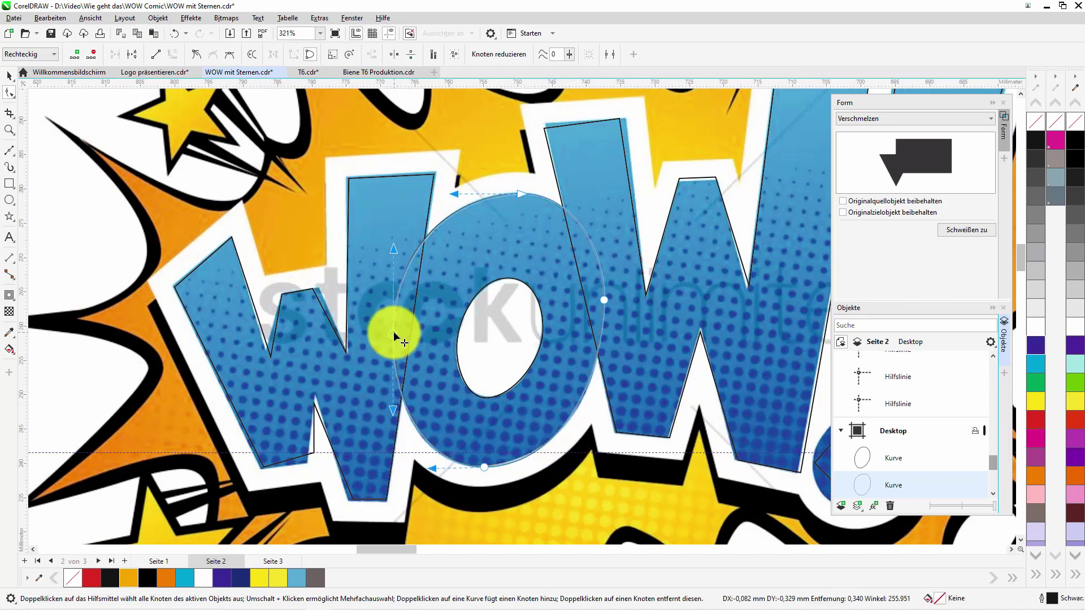
left_click_drag(603, 368, 607, 373)
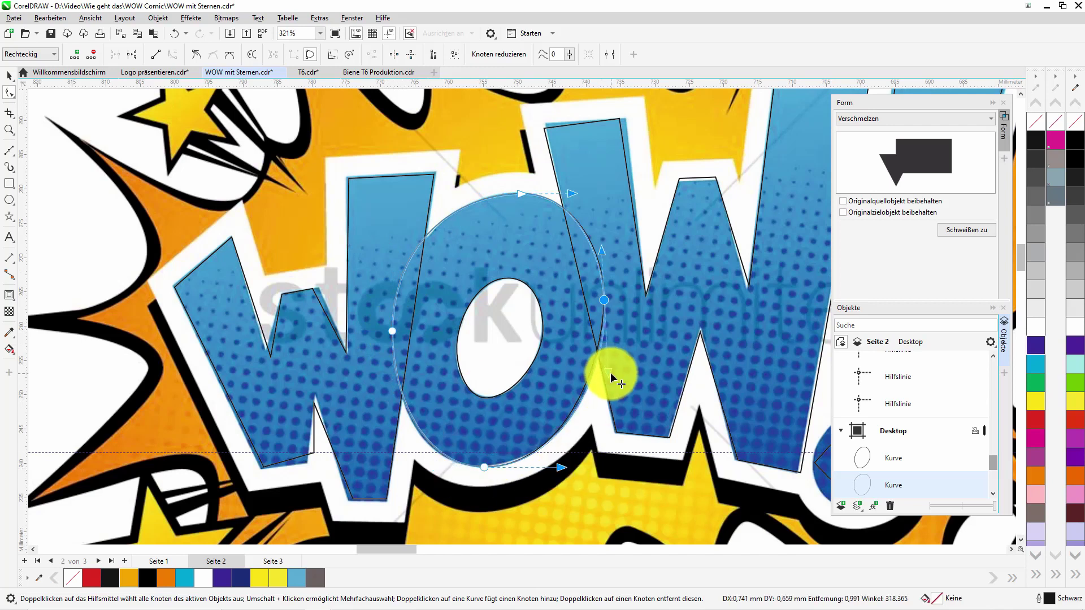
left_click(308, 182)
Convert the diamond over the exclamation mark's dot to curved segments and fit its nodes and handles to the blue circle
left_click_drag(389, 548, 415, 548)
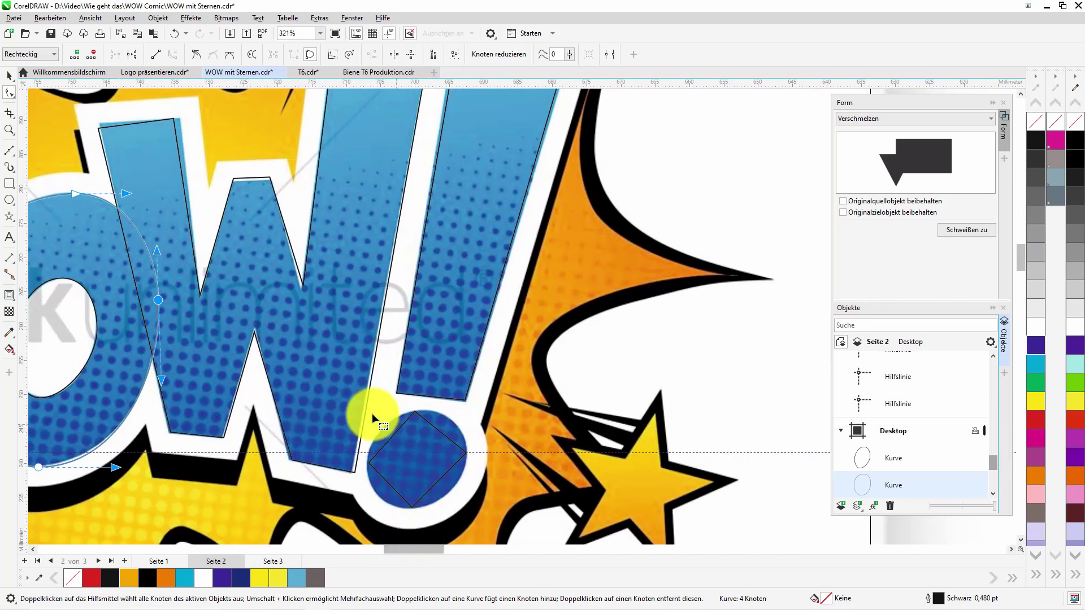
key("Tab")
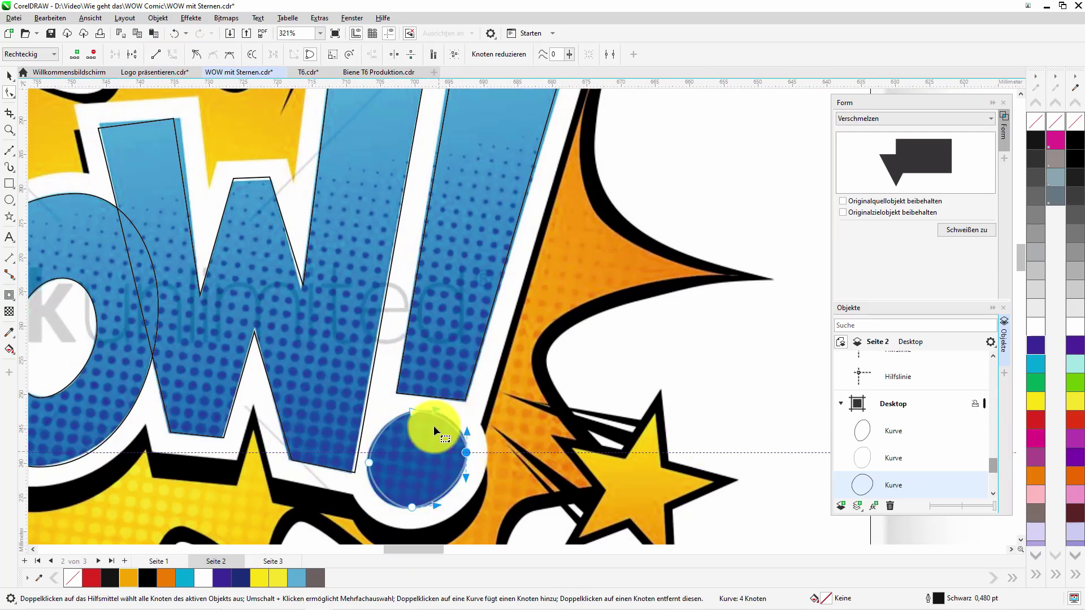
left_click(407, 509)
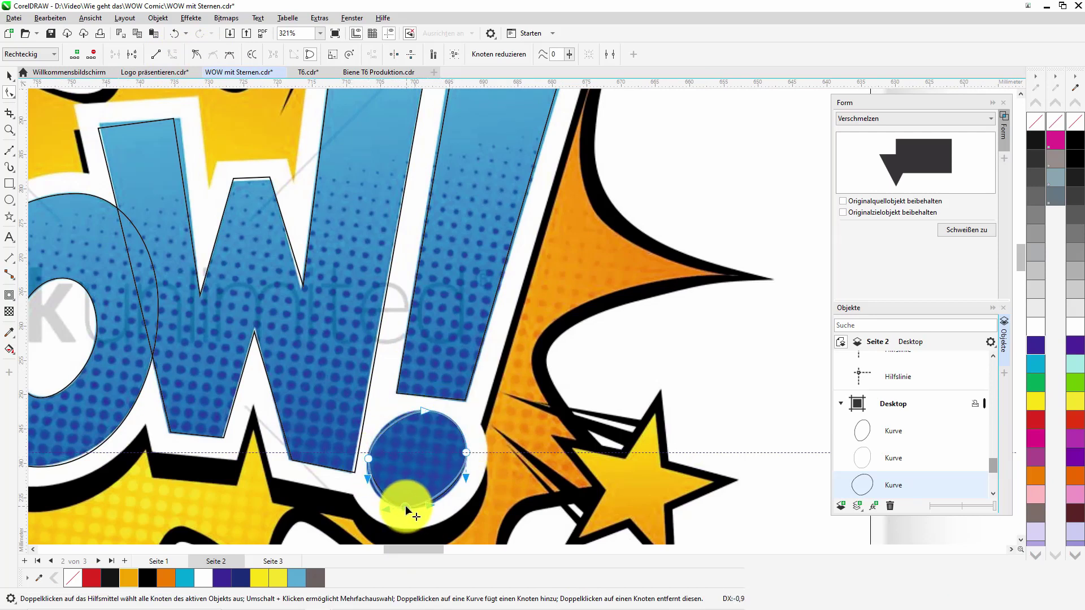
left_click_drag(435, 519, 465, 484)
left_click(425, 412)
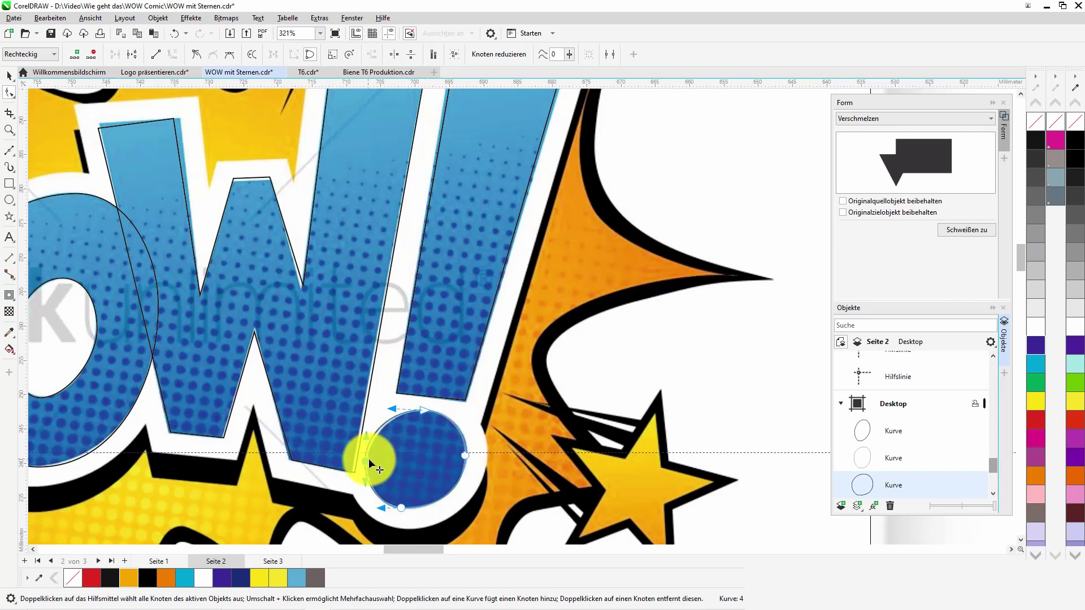
Select all the traced lettering curves on the reference and move them onto the centre of the orange burst
left_click(9, 130)
right_click(276, 194)
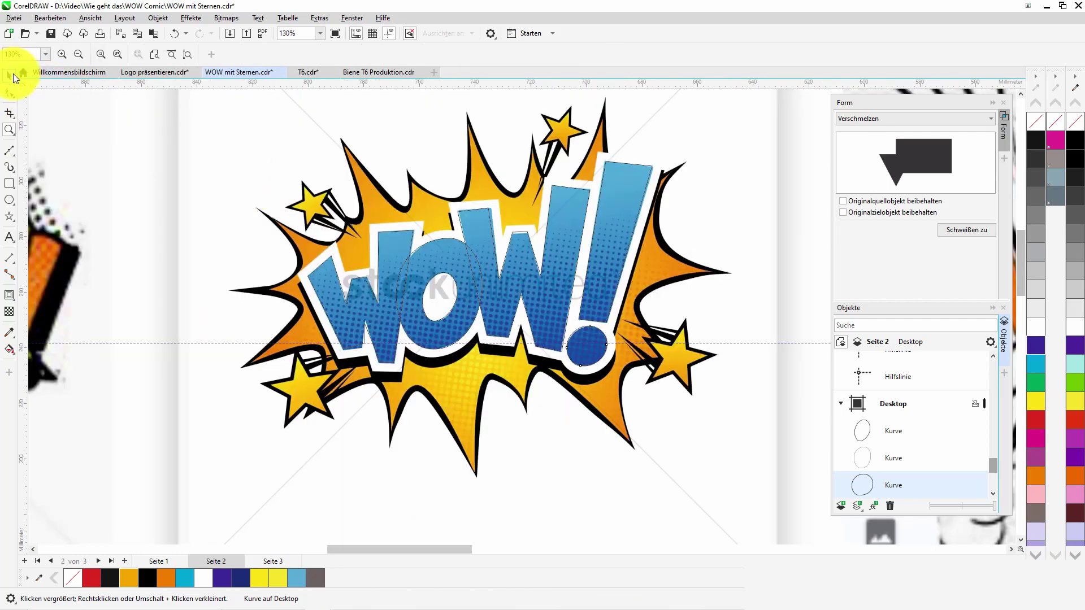
left_click(11, 76)
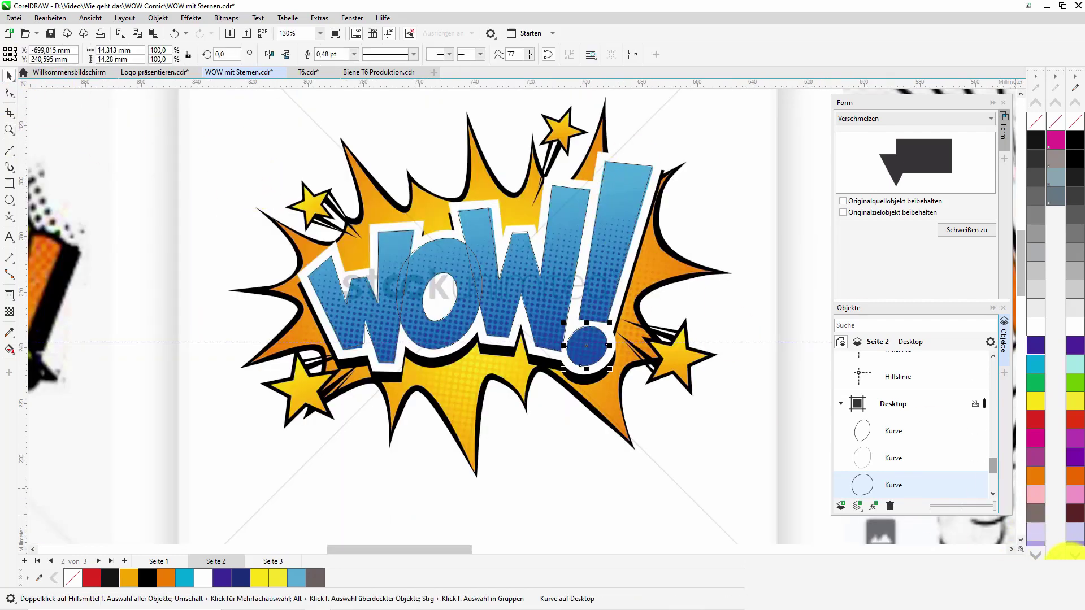
left_click(9, 130)
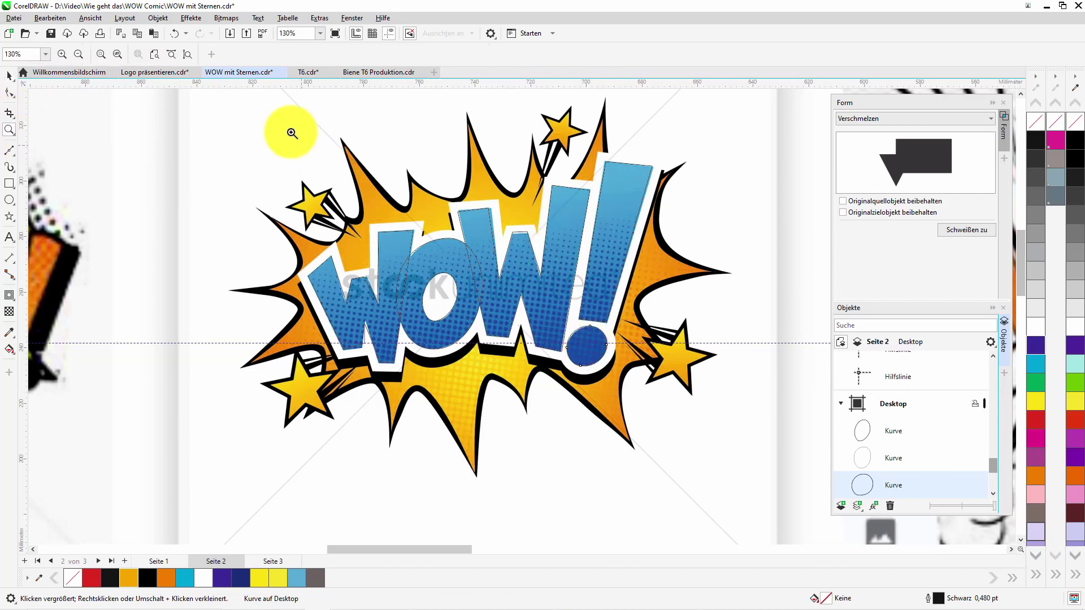
scroll(310, 107, "down", 5)
left_click(10, 76)
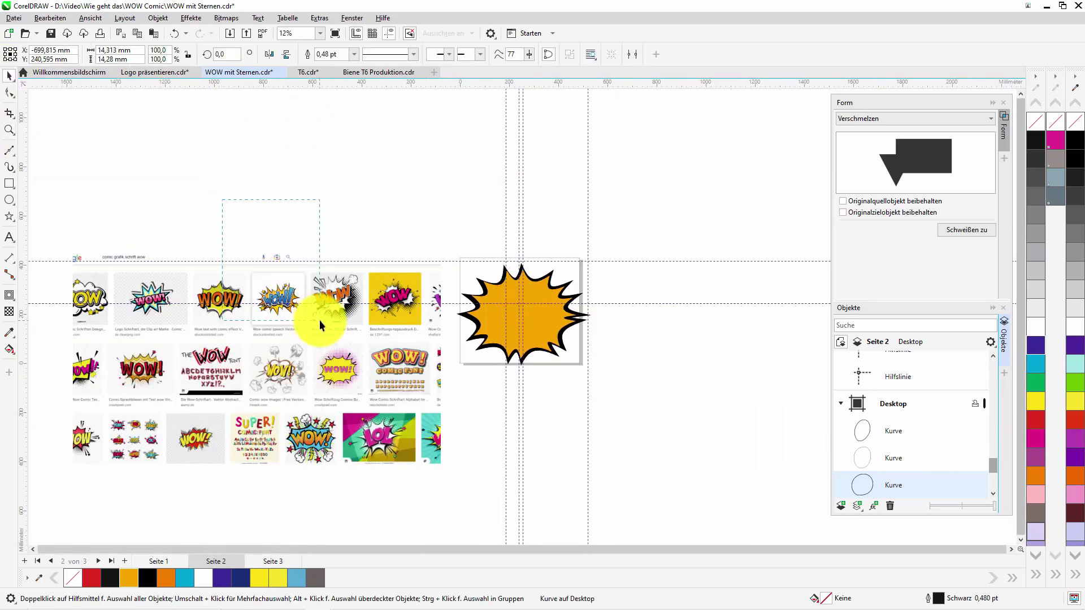
left_click(512, 315)
Enlarge the traced lettering proportionally to about 398 mm wide across the burst
left_click(10, 130)
left_click(574, 375)
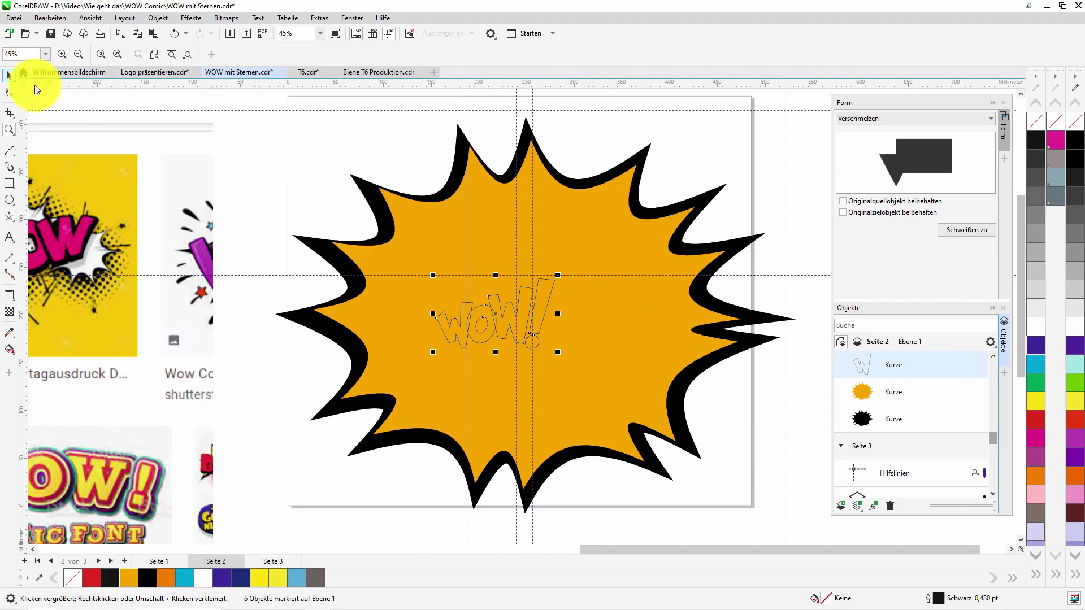
left_click(9, 75)
left_click_drag(562, 352, 606, 462)
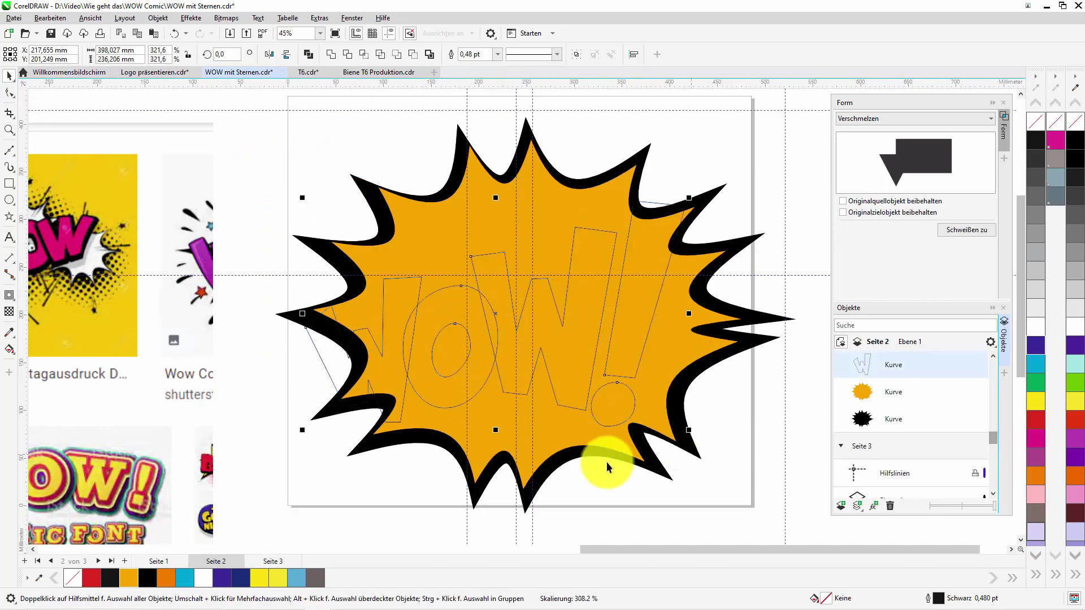
Combine the O's outer and inner outlines into one curve with a hole
key("ctrl+k")
left_click(463, 381)
left_click(480, 390, "shift")
left_click(125, 19)
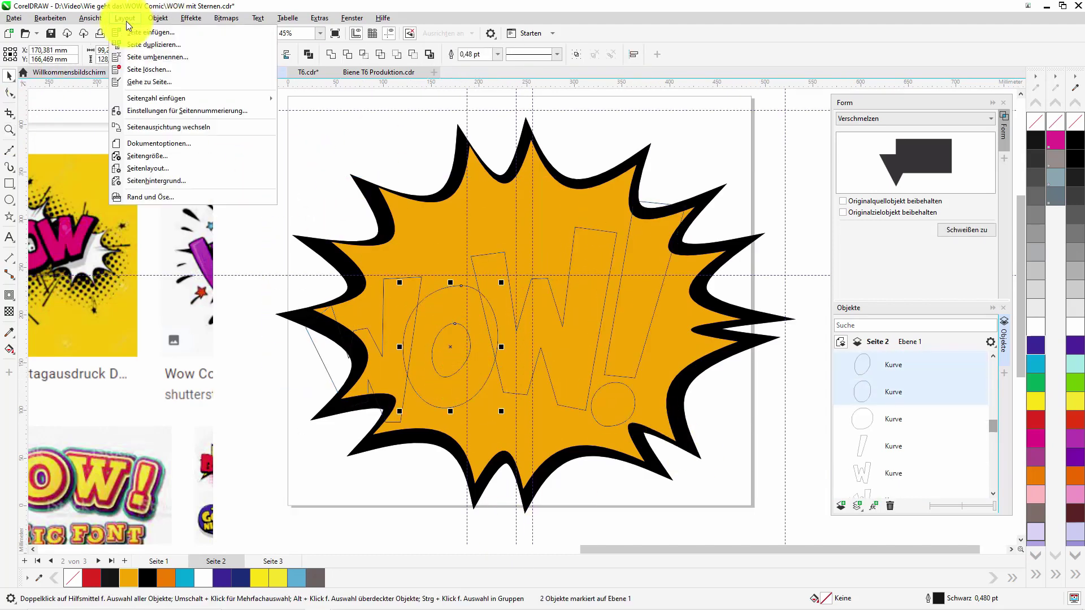
mouse_move(158, 18)
left_click(226, 266)
left_click(920, 342)
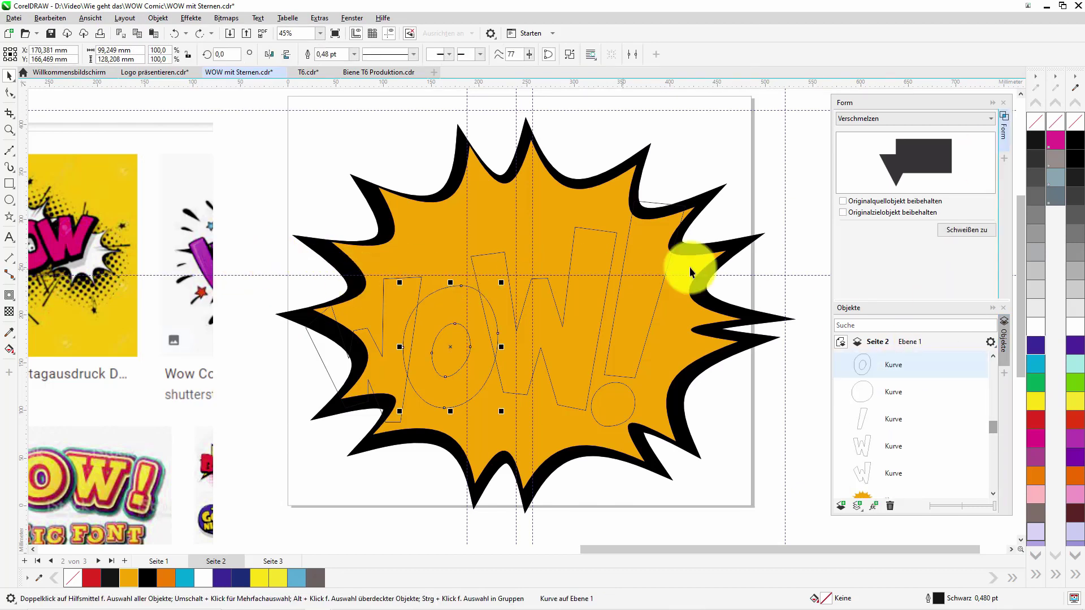
Weld the O with the two neighbouring W shapes into one continuous outline
left_click(509, 395)
left_click(960, 230)
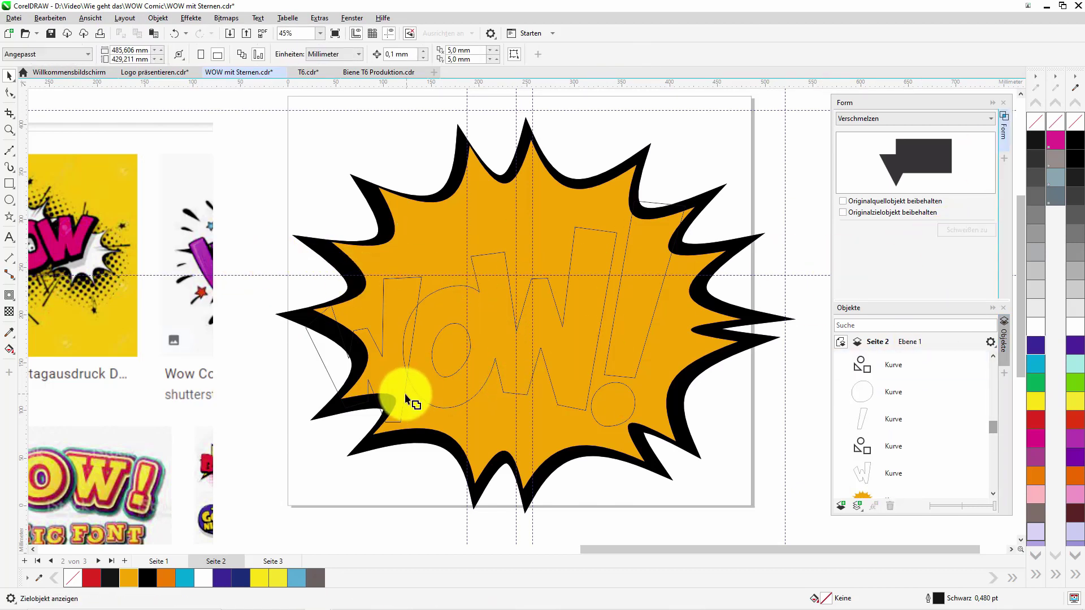
left_click(460, 395)
Combine the welded WOW outline with the exclamation mark's bar and dot into a single curve
left_click(629, 386, "shift")
left_click(157, 18)
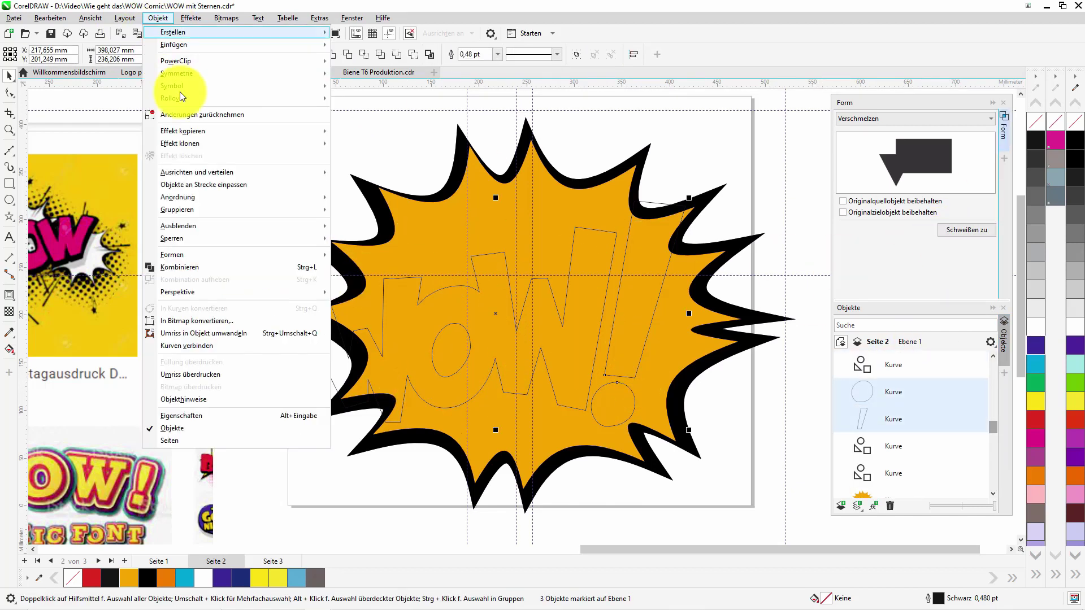
left_click(226, 266)
Fill the combined lettering cyan without an outline and shrink it to about 356 mm wide inside the burst
left_click(1036, 326)
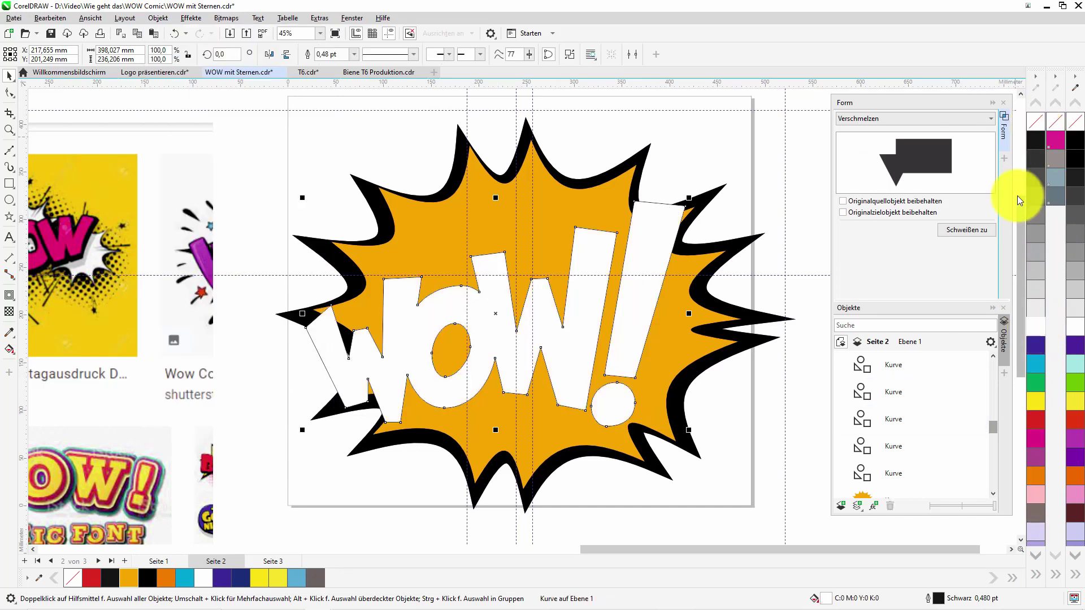
right_click(1036, 121)
left_click_drag(302, 430, 343, 406)
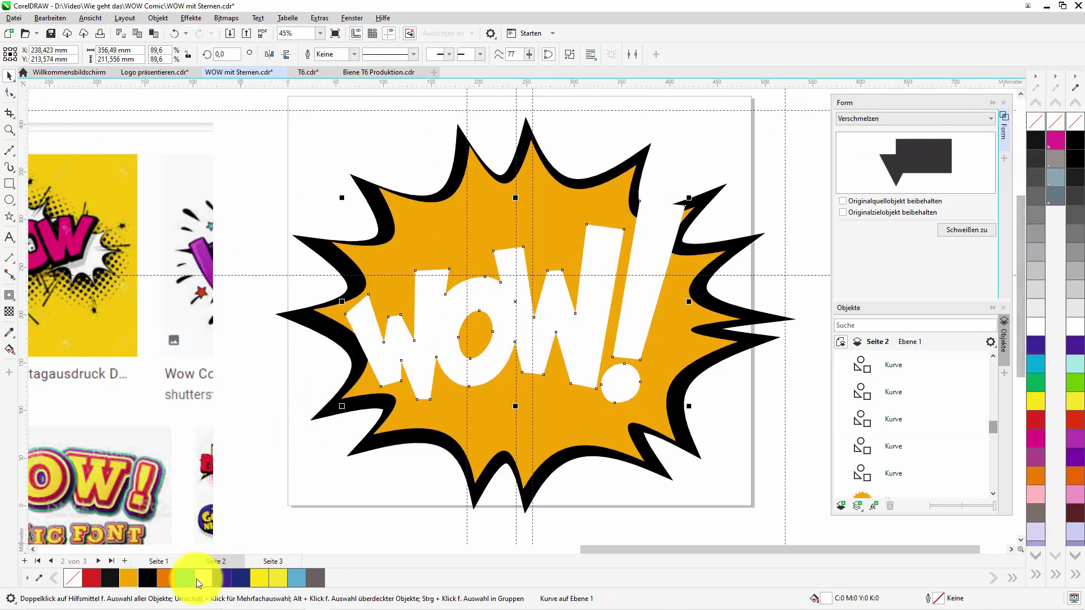
left_click(186, 578)
left_click_drag(534, 341, 542, 350)
Add a white outside contour of about 9.5 mm around the cyan lettering and break it apart into a separate object
left_click(9, 295)
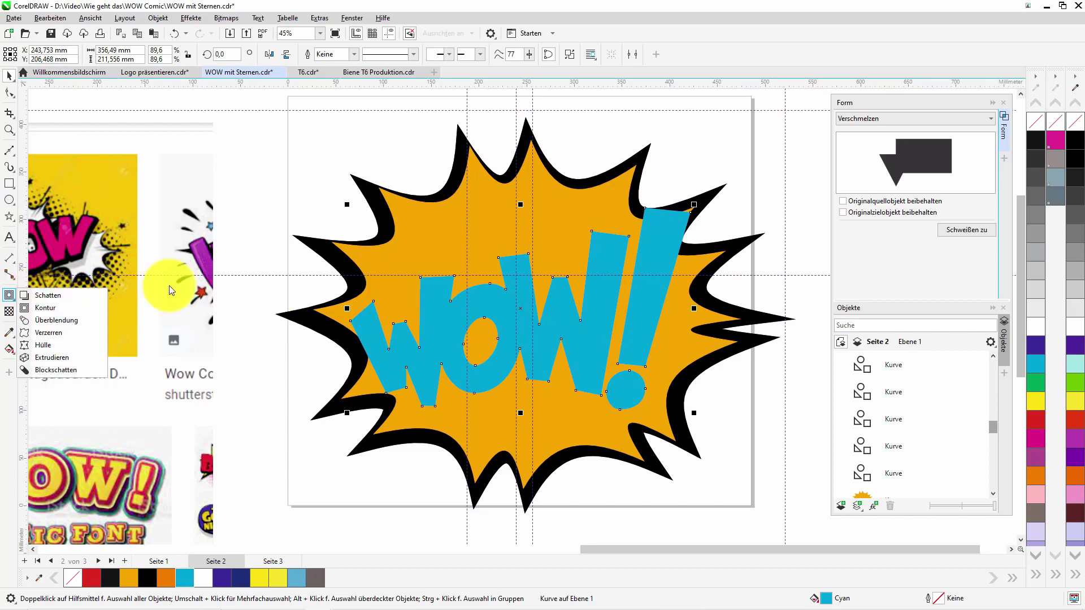
left_click_drag(444, 402, 460, 380)
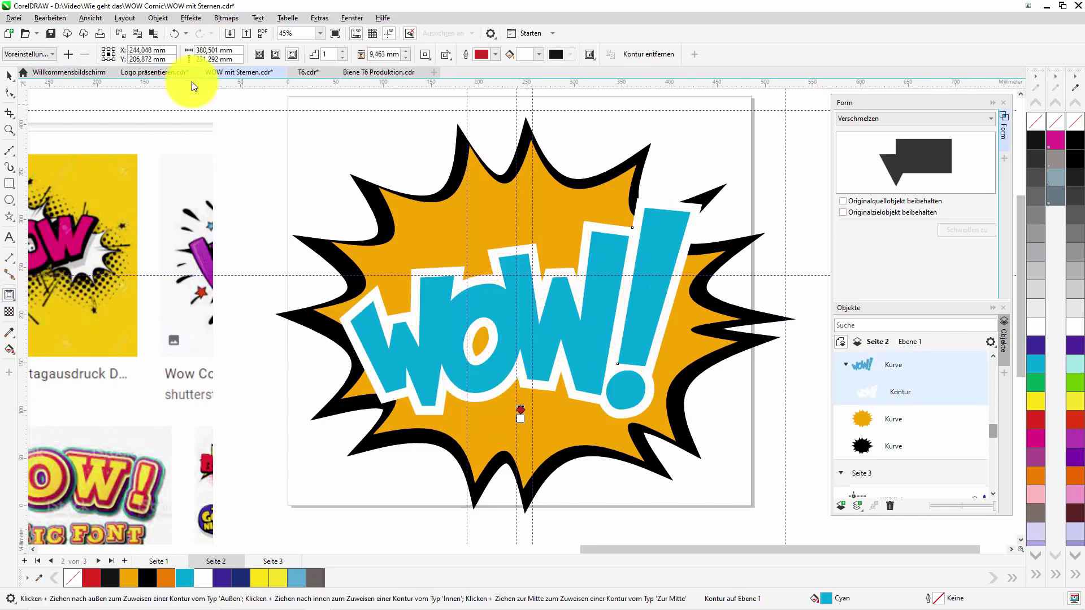
left_click(158, 18)
left_click(195, 279)
left_click(9, 76)
left_click(131, 135)
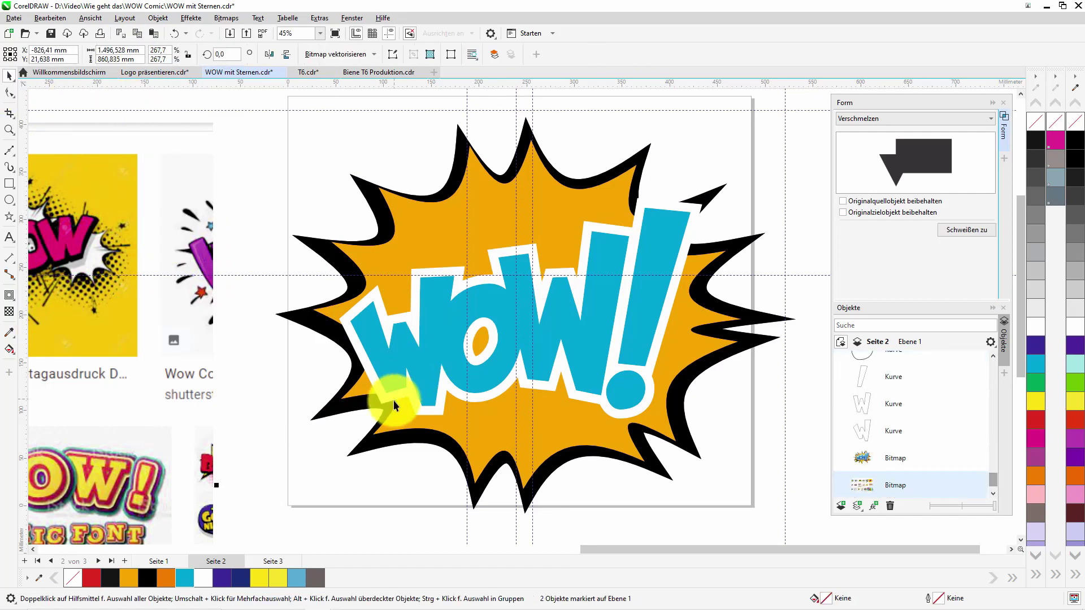
Give the white contour shape a short black block shadow falling towards the lower right
left_click(9, 295)
left_click(42, 295)
left_click_drag(521, 311, 525, 323)
Select the lettering with its contour and block shadow and move it slightly up and to the left on the burst
left_click(9, 76)
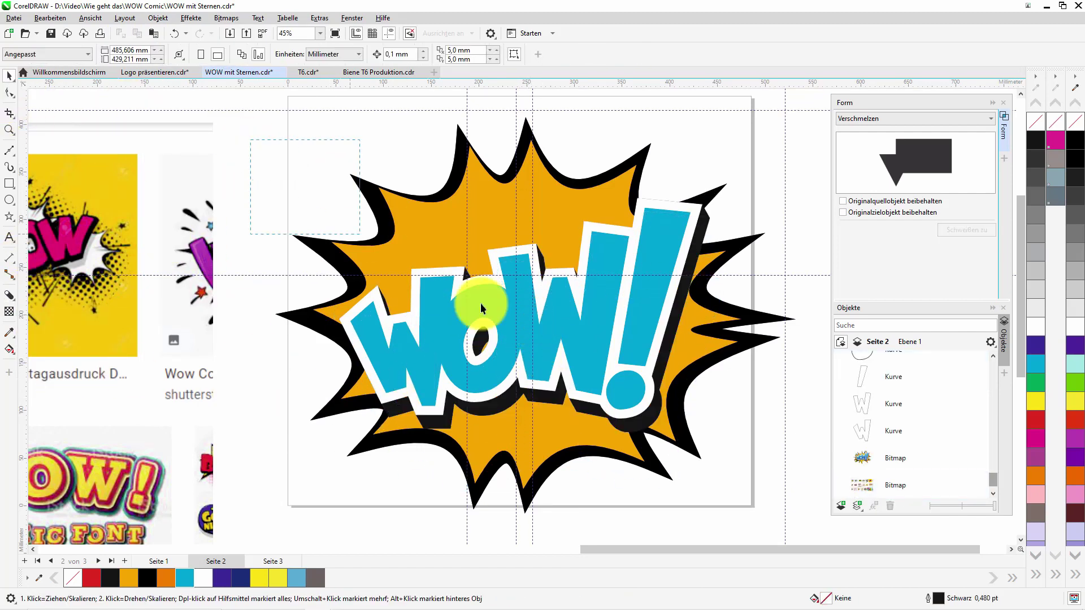
left_click(637, 339)
left_click(366, 256)
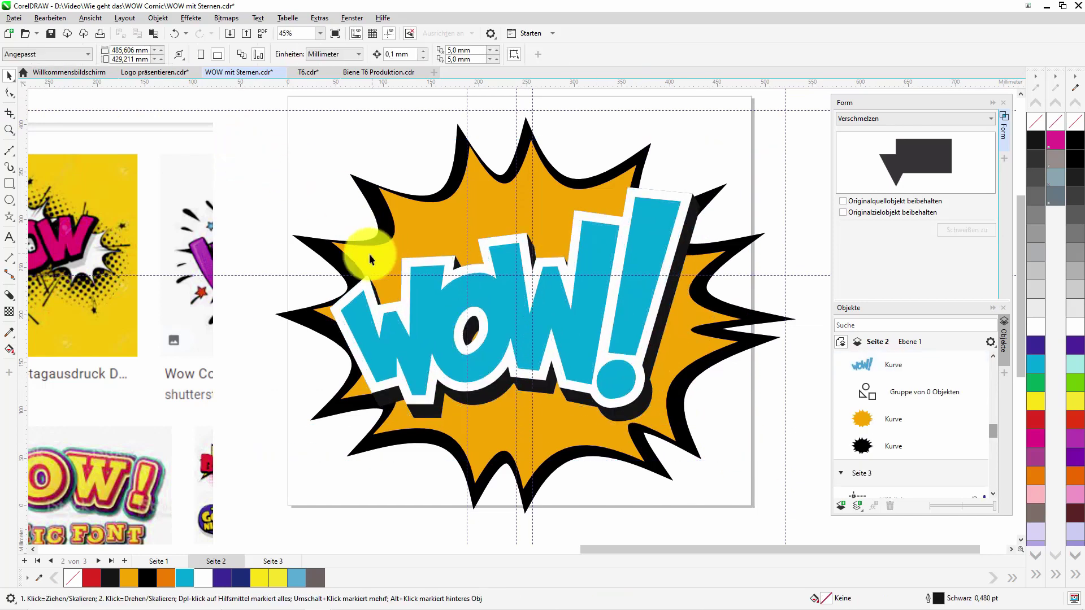
Reposition the tip nodes at the upper left of the orange burst shape within the black border
left_click(9, 93)
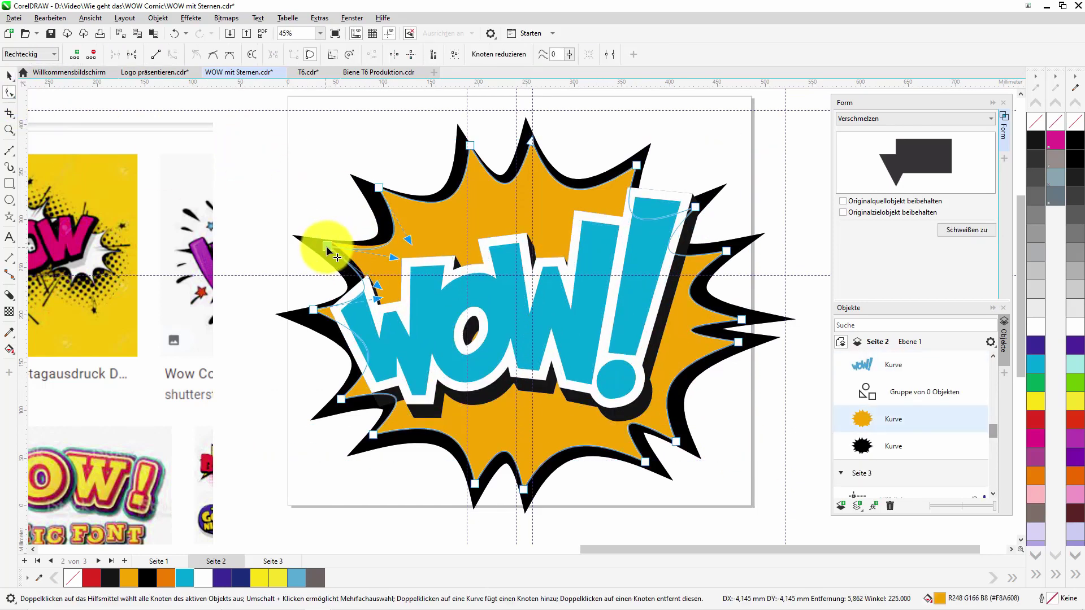
left_click(327, 247)
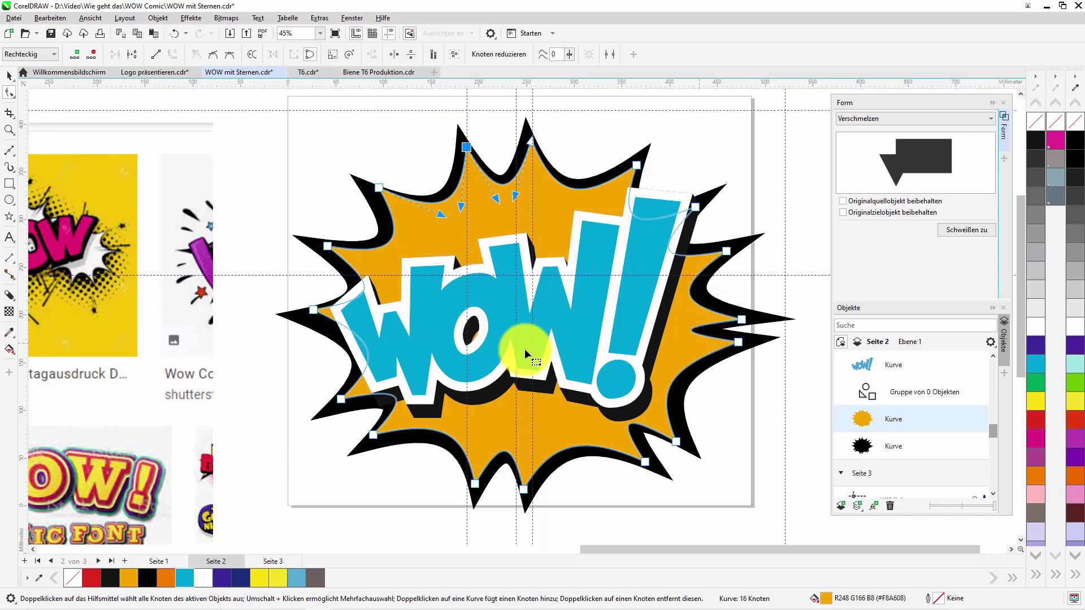
left_click(14, 77)
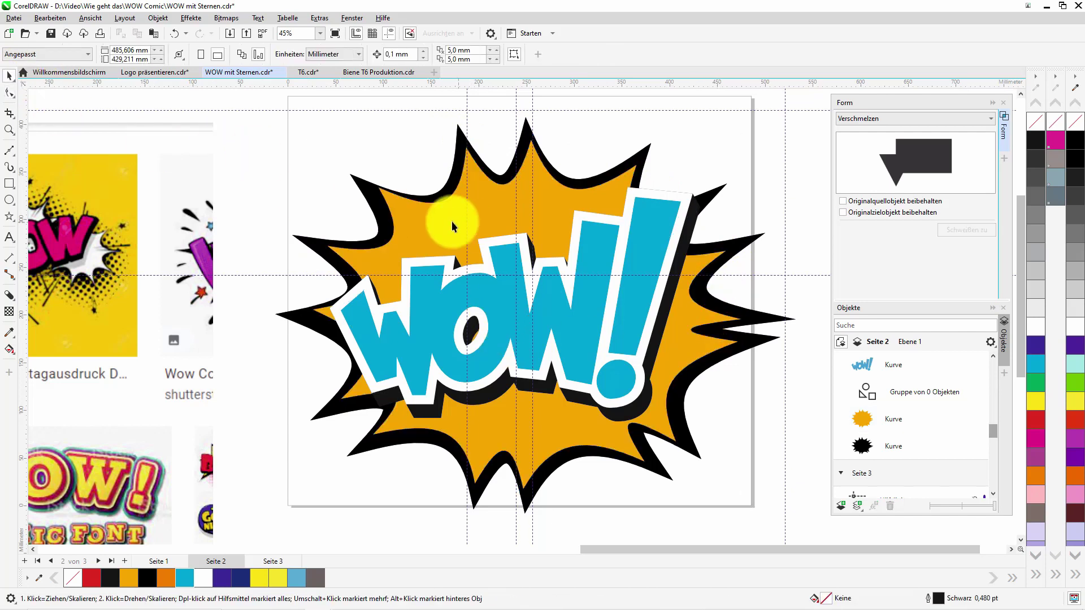
Apply an elliptical gradient to the orange burst shape, running from yellow in its centre to orange at its edges
left_click(9, 349)
left_click(43, 54)
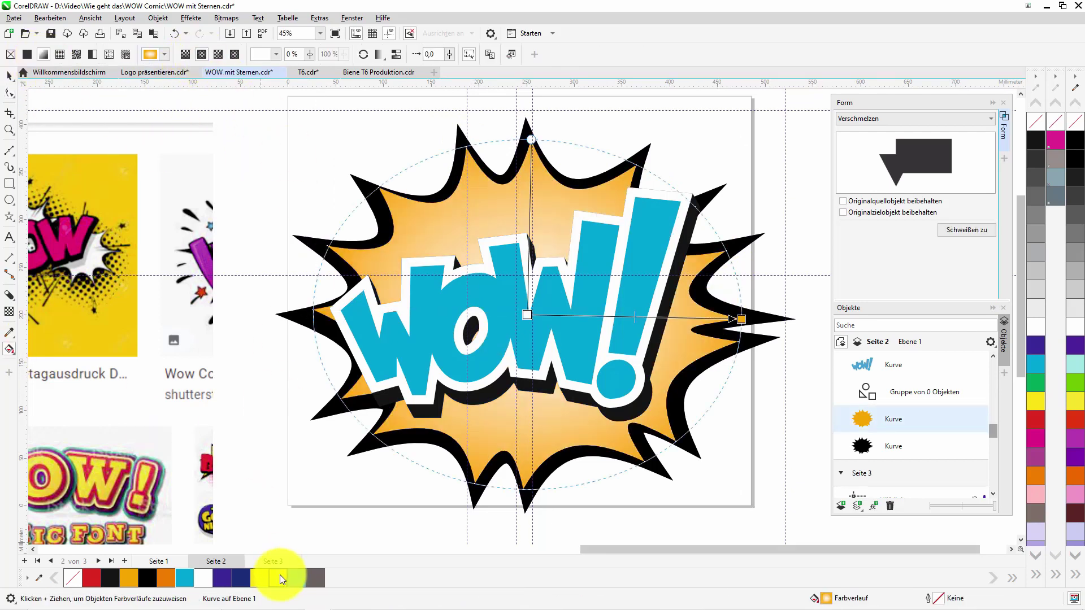
left_click_drag(279, 577, 741, 319)
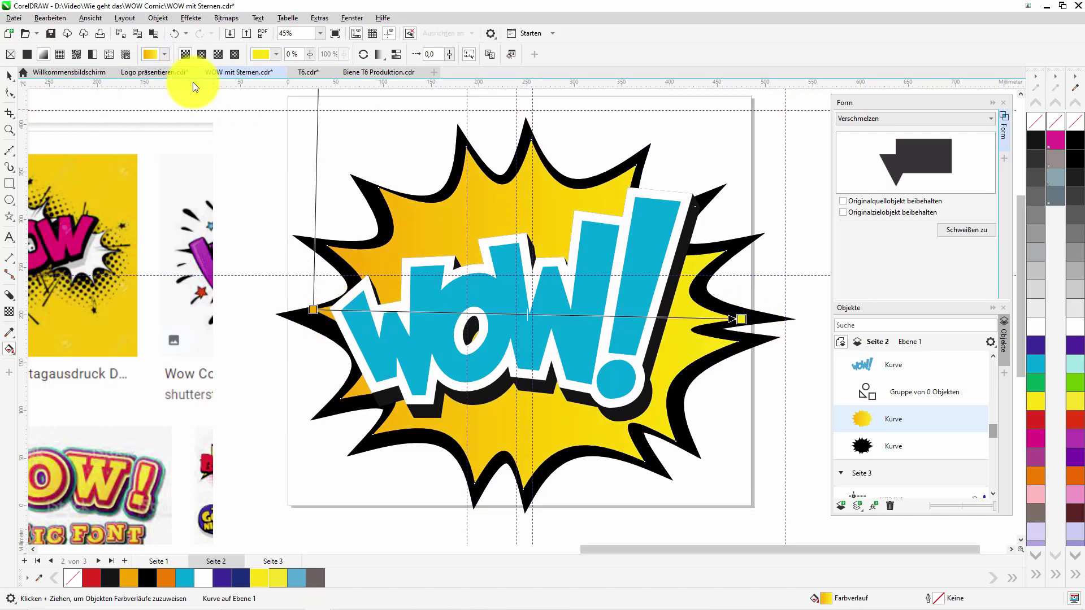
left_click(175, 33)
left_click_drag(259, 577, 315, 309)
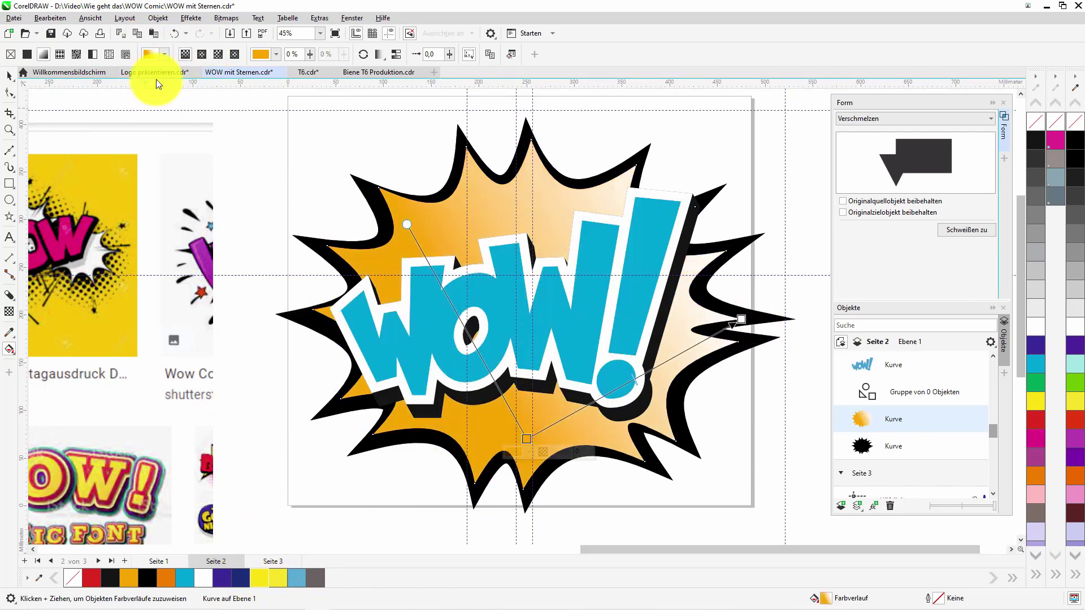
left_click(202, 54)
left_click_drag(267, 560, 634, 378)
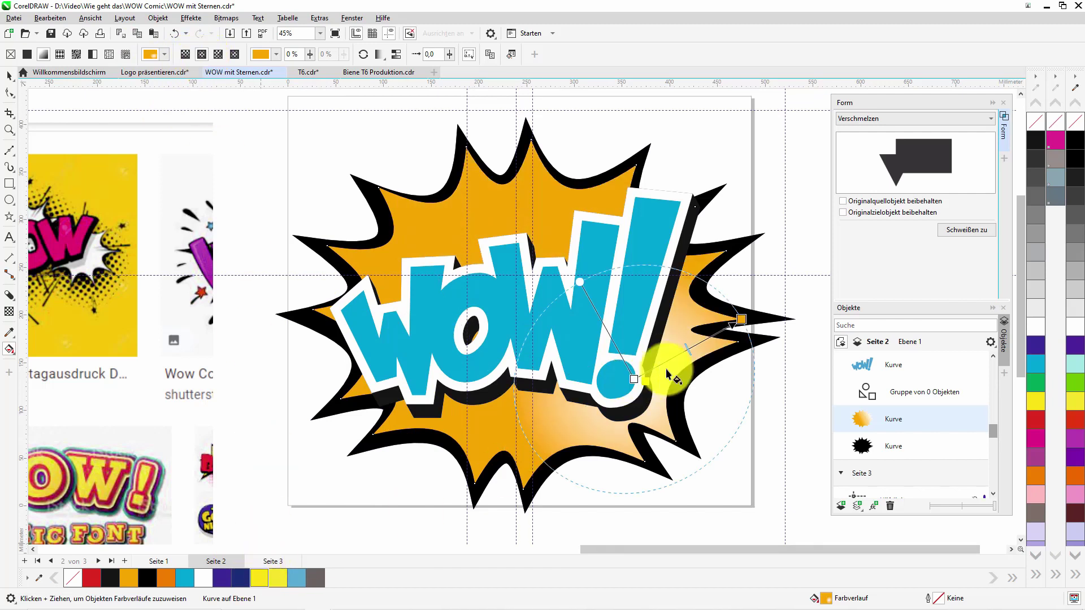
left_click_drag(742, 319, 669, 198)
left_click_drag(627, 373, 522, 312)
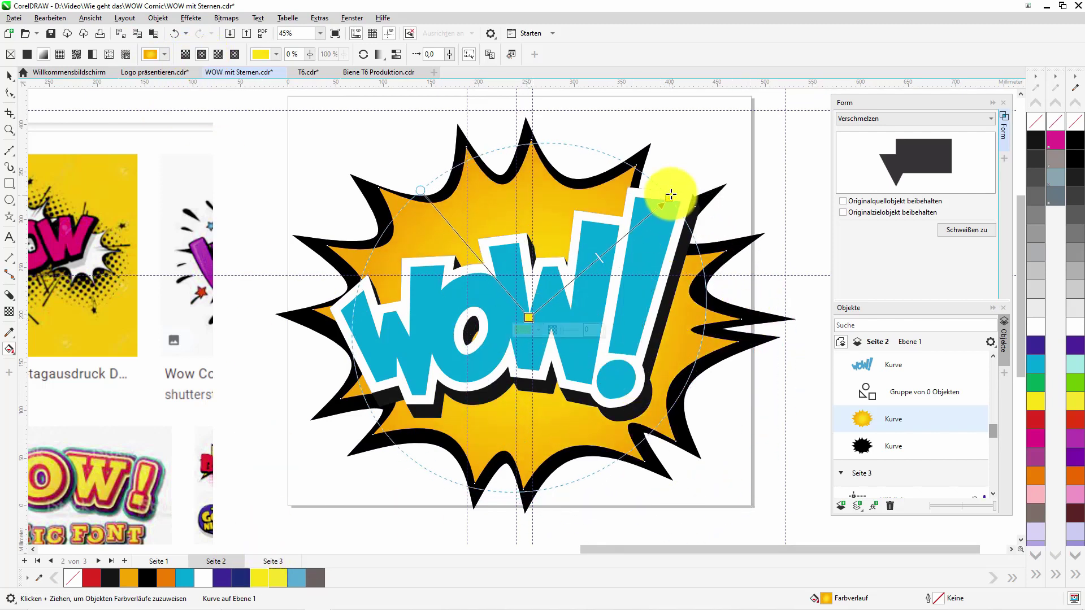
Give the inner burst shape a black fill and turn it into a linear gradient from black to white
left_click(9, 76)
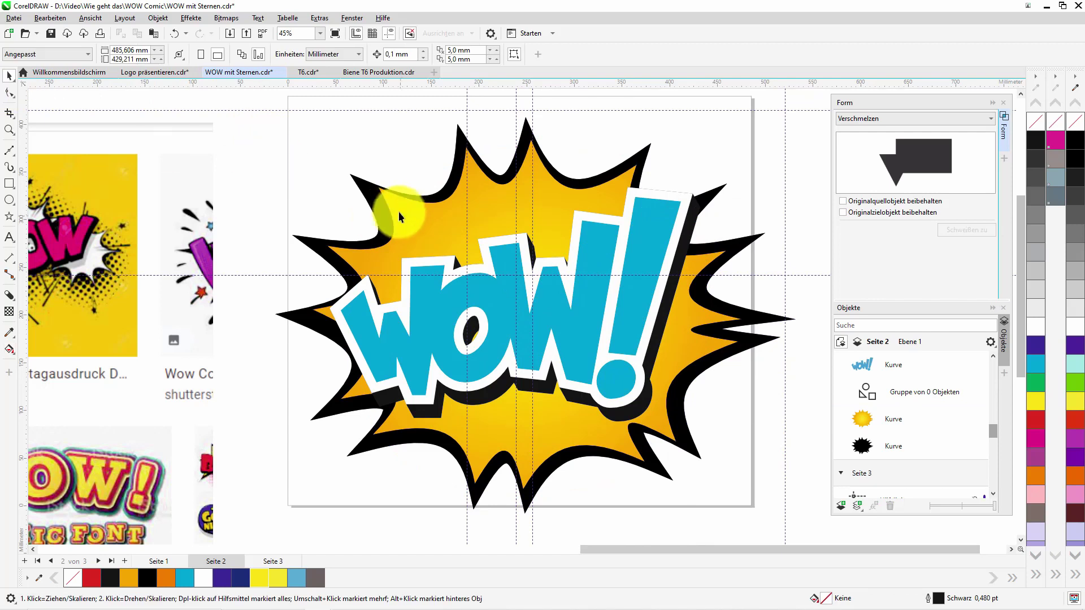
left_click(147, 578)
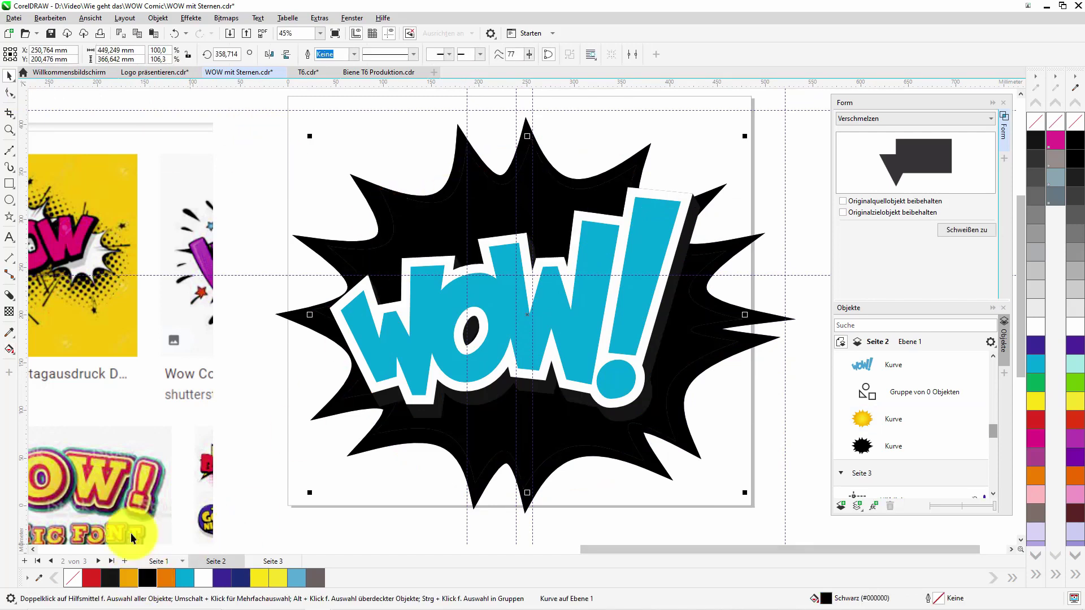
left_click(9, 349)
left_click(185, 54)
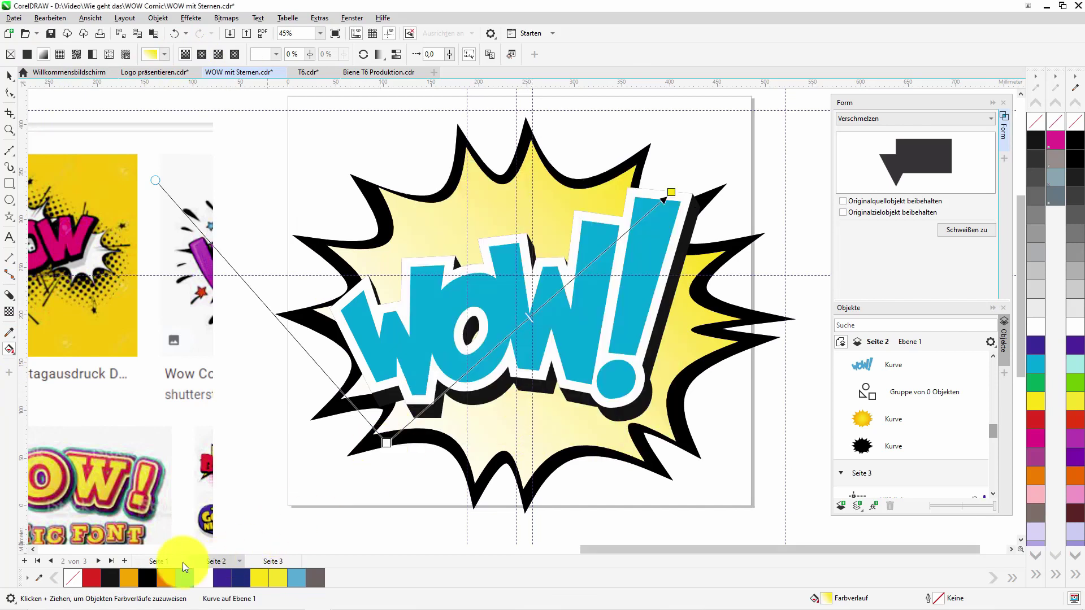
left_click_drag(147, 578, 387, 443)
left_click_drag(203, 577, 672, 193)
Orient the gradient vertically, with black at the burst's lowest tips and white at its uppermost tip
left_click(386, 443)
left_click_drag(386, 443, 525, 502)
left_click_drag(671, 193, 518, 118)
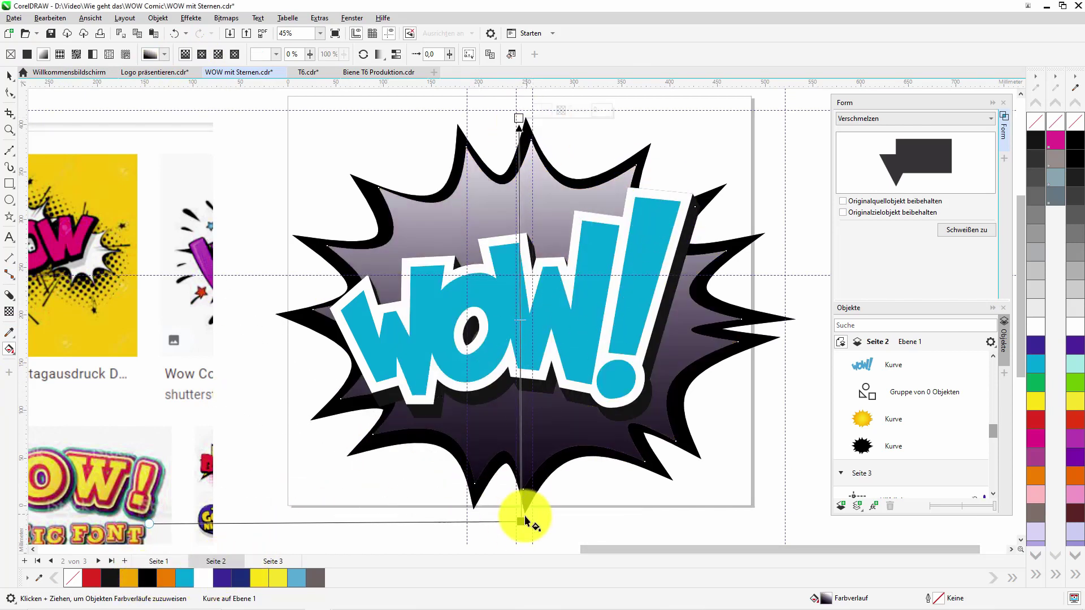
Try the Pointillizer on the gradient-filled burst with density 3, scale 1.15 and circular dots, and undo the result
left_click(191, 18)
left_click(206, 242)
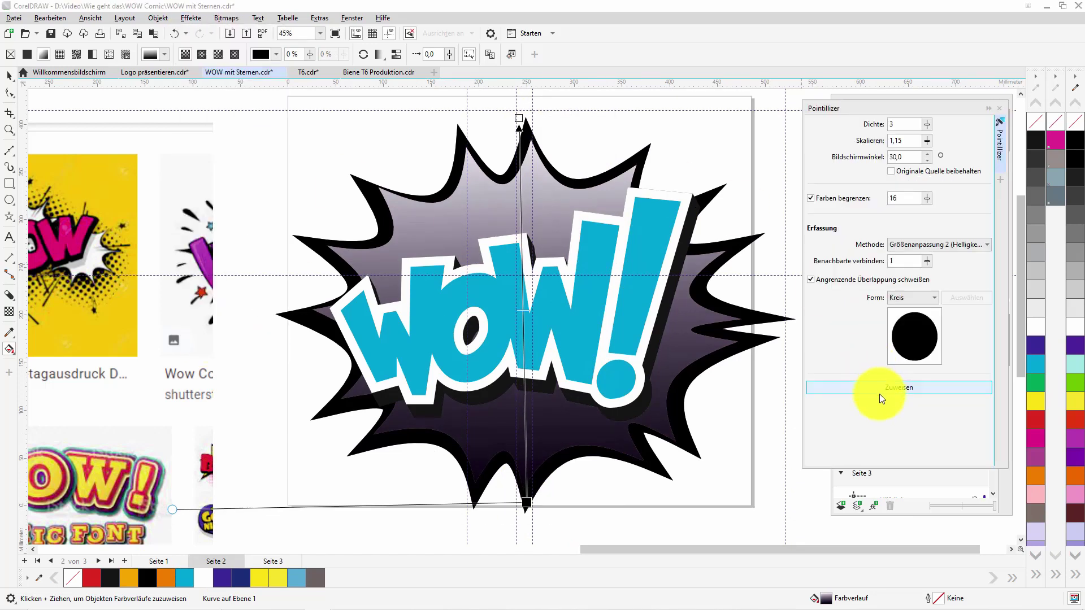
left_click(897, 385)
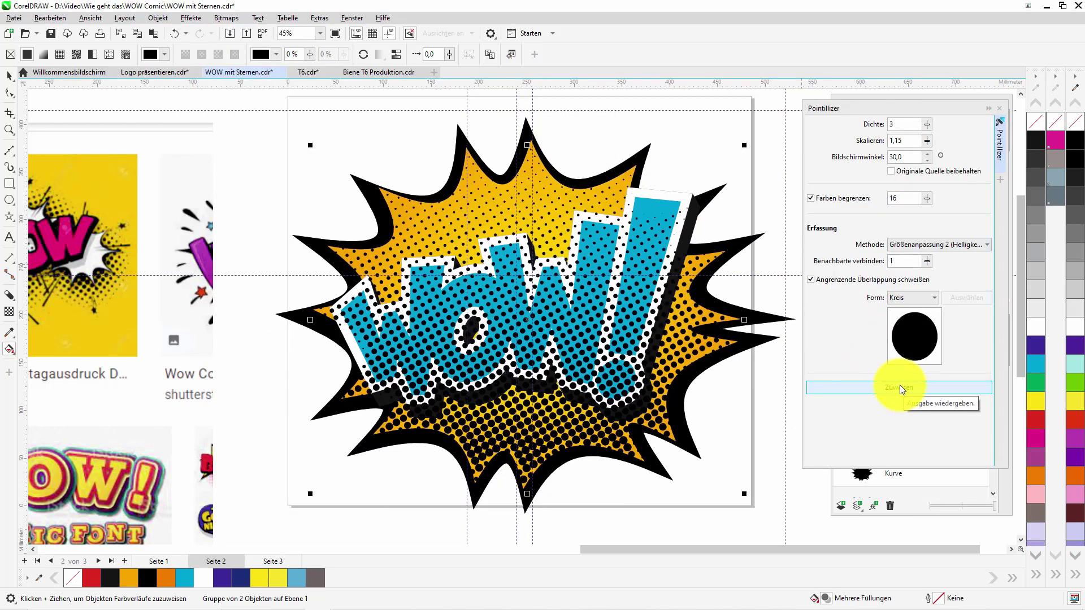
key("ctrl+z")
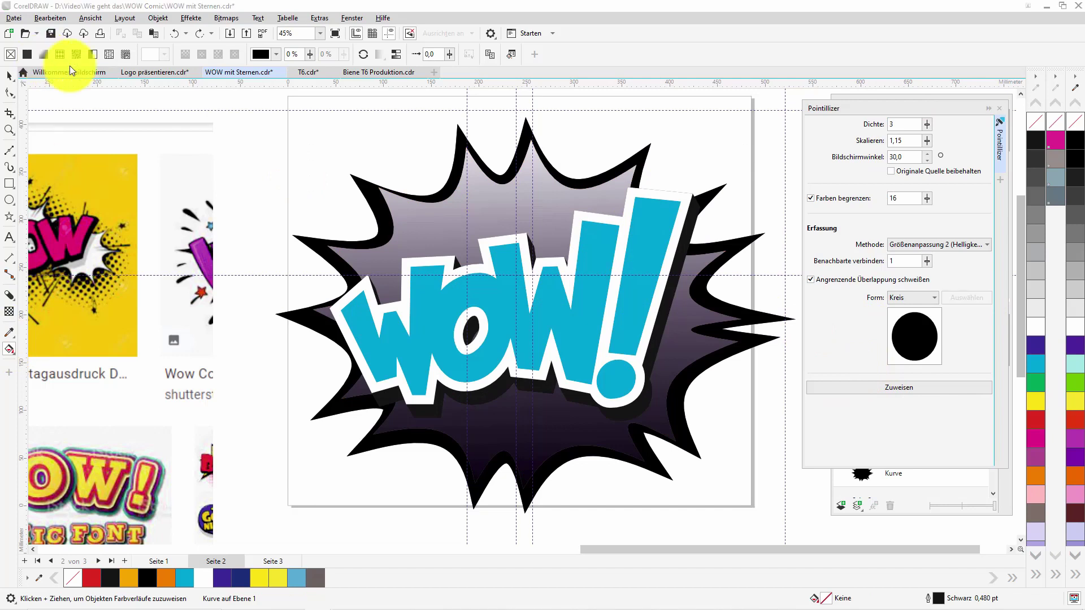
Lower the white end of the burst's vertical gradient below the upper tips and convert the shape into halftone dots with Pointillizer density 3
left_click(600, 363)
left_click_drag(524, 126, 525, 202)
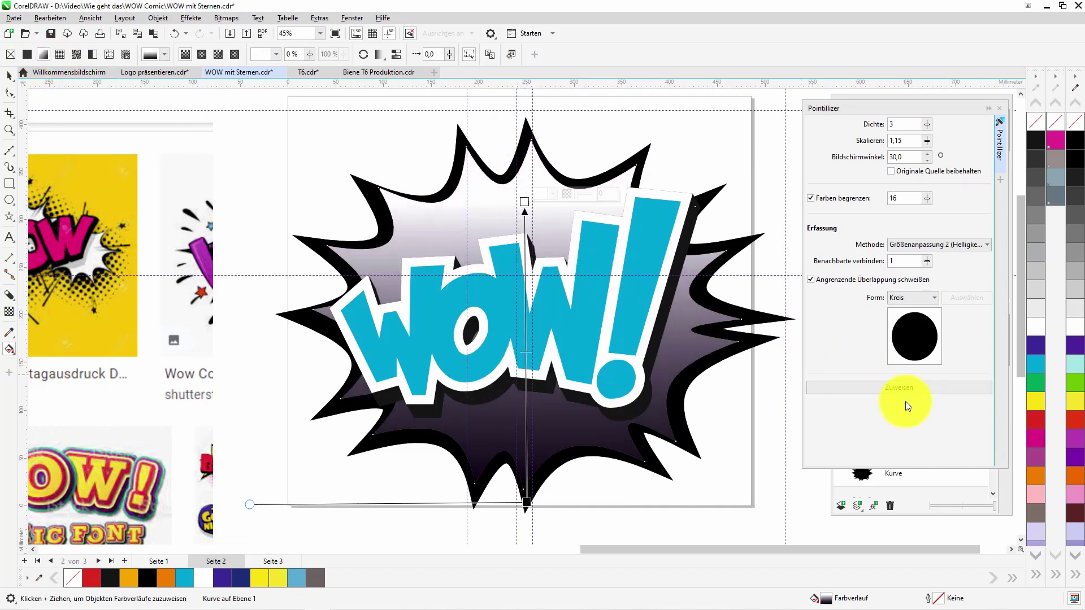
left_click(10, 75)
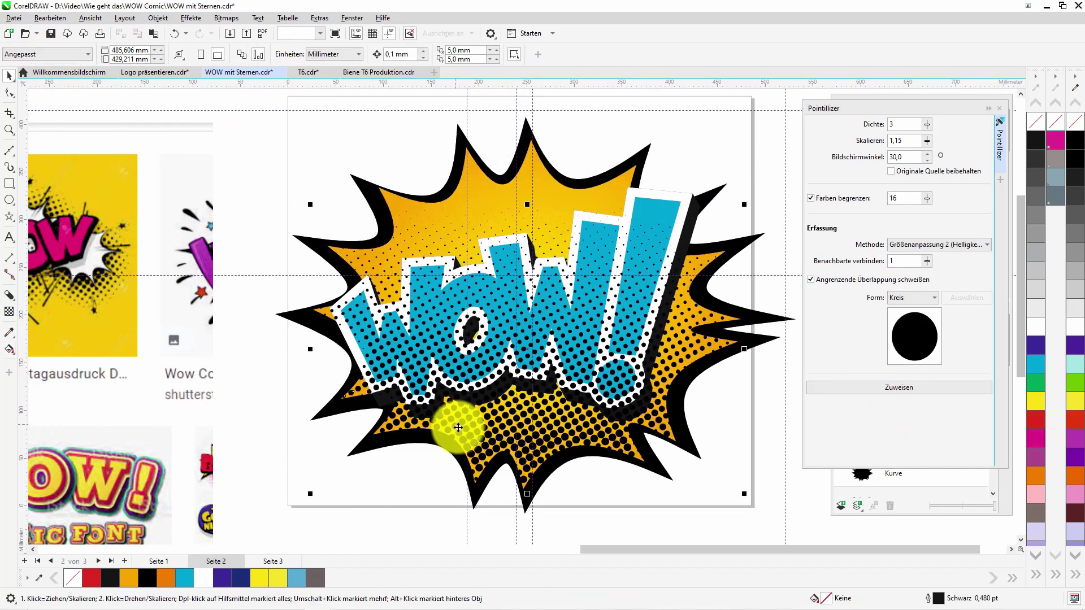
Recolour the burst's halftone dots with a horizontal linear gradient, orange at both ends and yellow in the middle
left_click(166, 579)
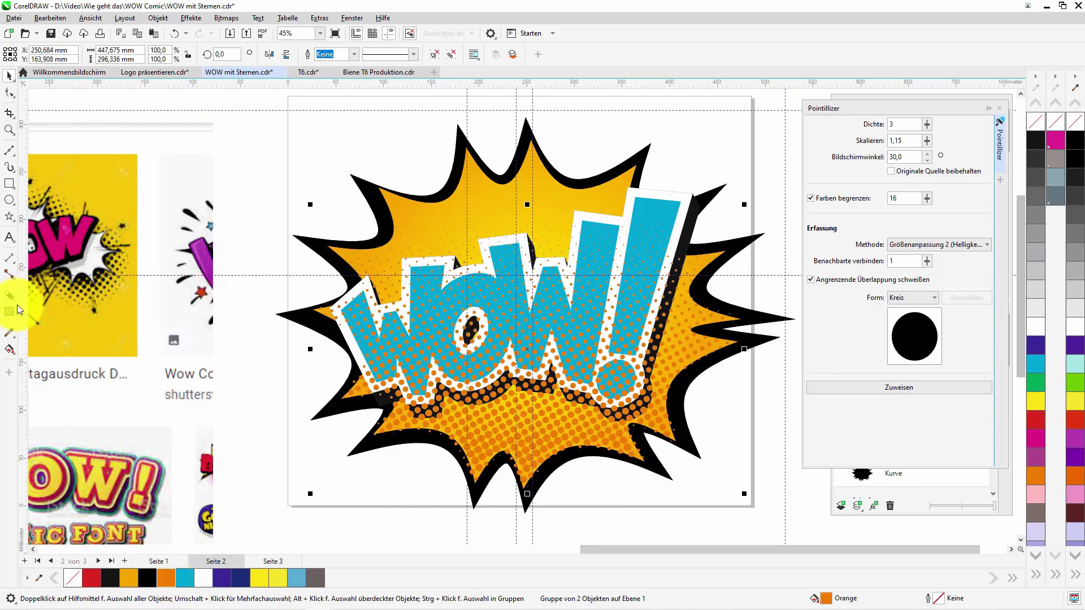
left_click(10, 350)
left_click_drag(353, 313, 740, 315)
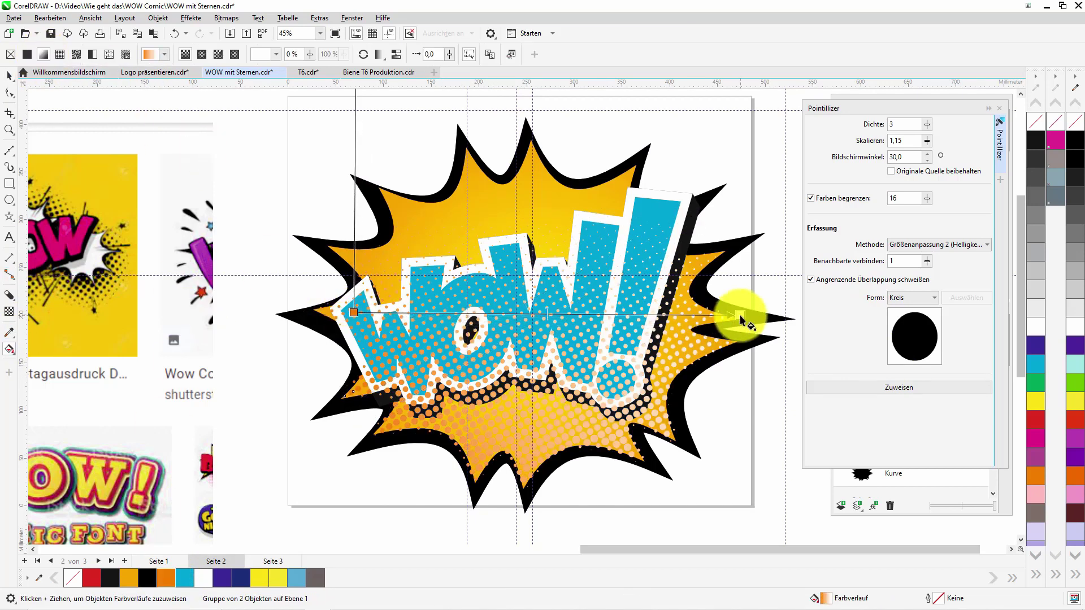
left_click_drag(166, 579, 740, 315)
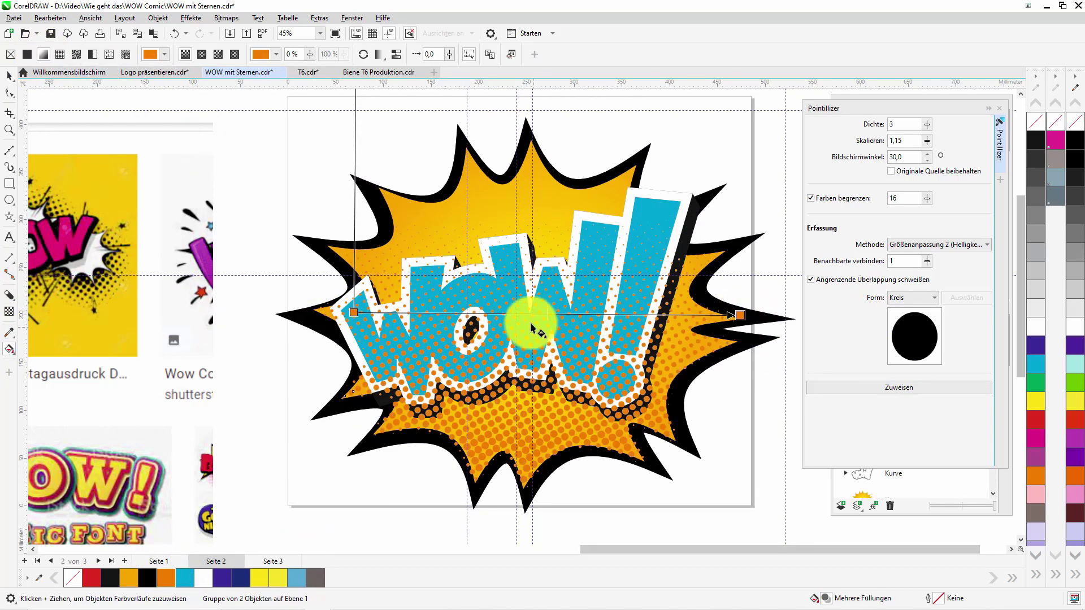
left_click_drag(260, 577, 532, 313)
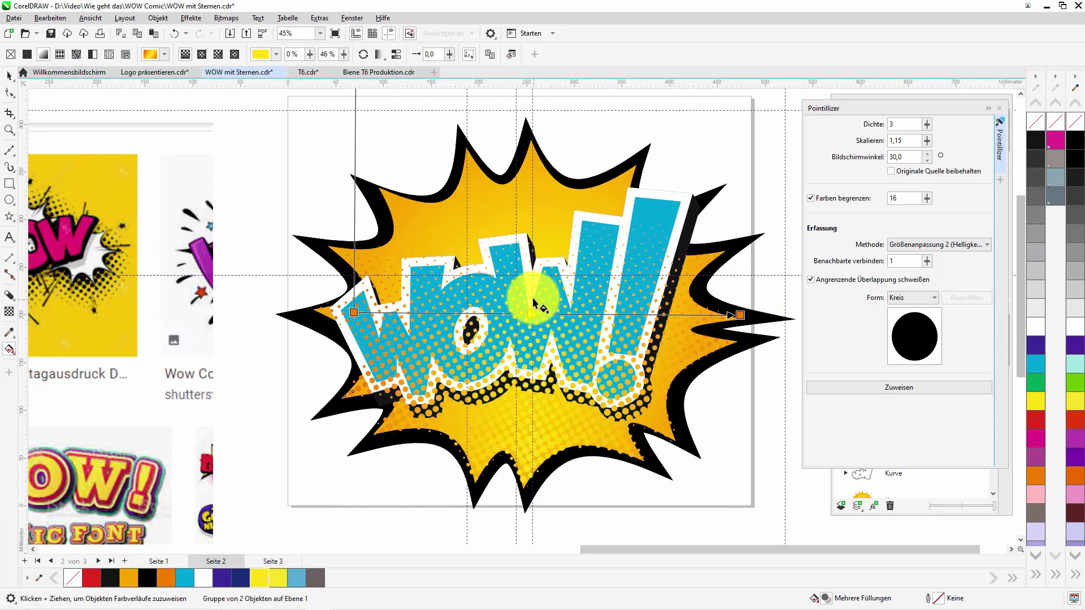
key("space")
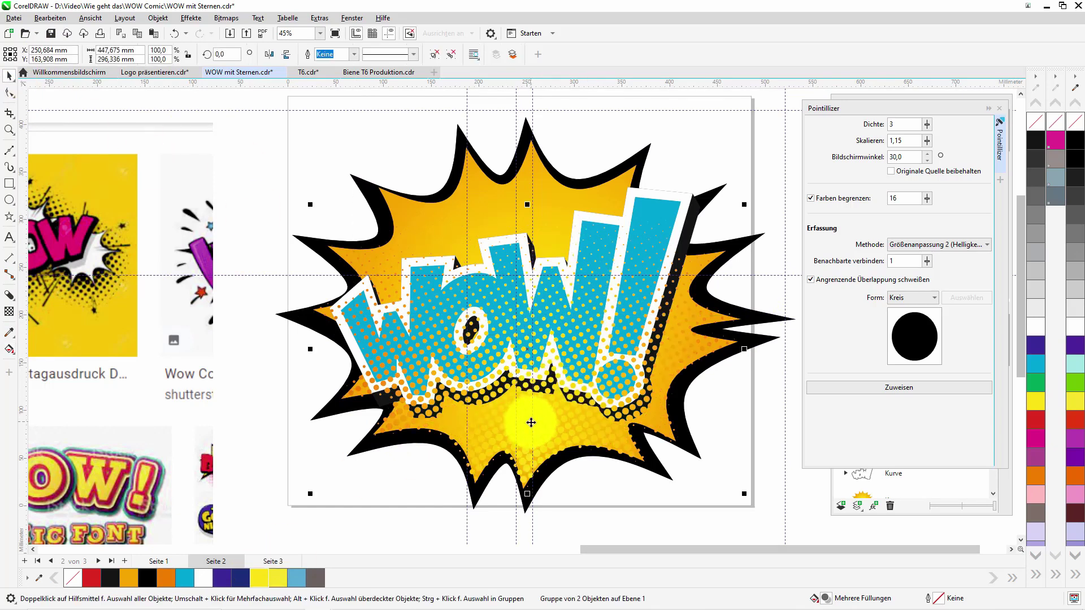
Place the orange and yellow halftone dots inside the orange burst shape as a PowerClip
right_click(526, 425)
left_click(562, 226)
left_click(545, 169)
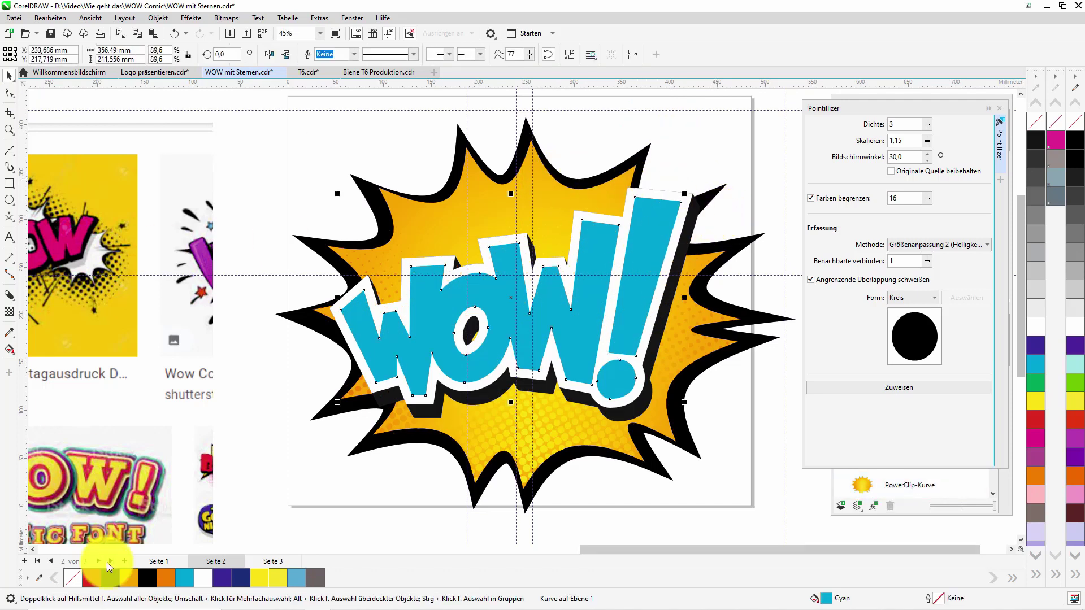
Give the lettering shape a vertical black-to-white gradient and convert it into halftone dots with the Pointillizer at density 5
left_click(9, 349)
left_click(147, 578)
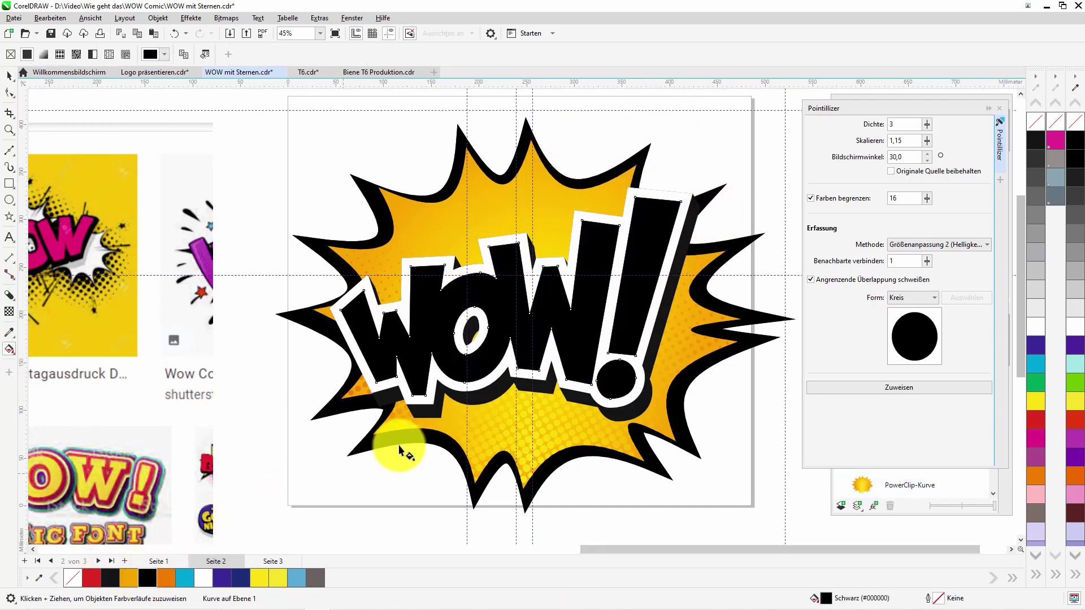
left_click_drag(511, 405, 512, 272)
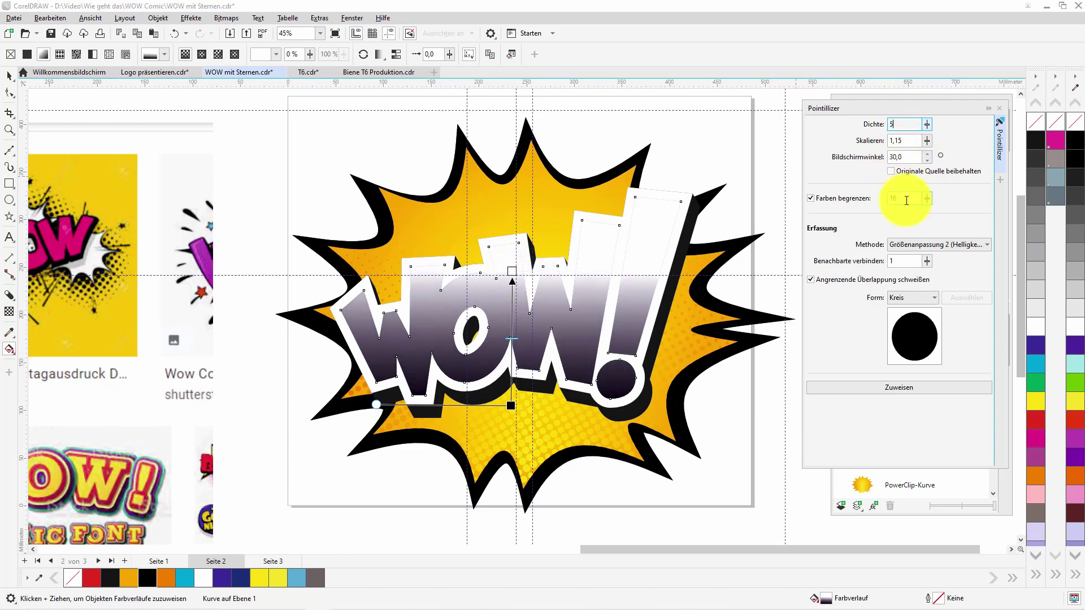
left_click(887, 387)
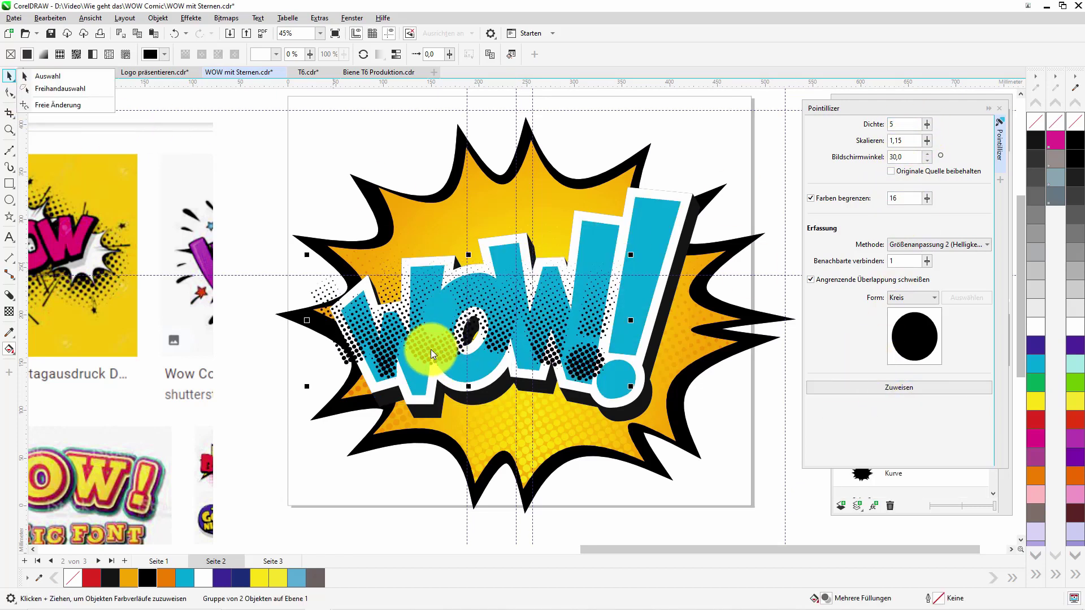
Try a white fill on the lettering's halftone dots
key("ctrl+z")
left_click(8, 81)
left_click(484, 366)
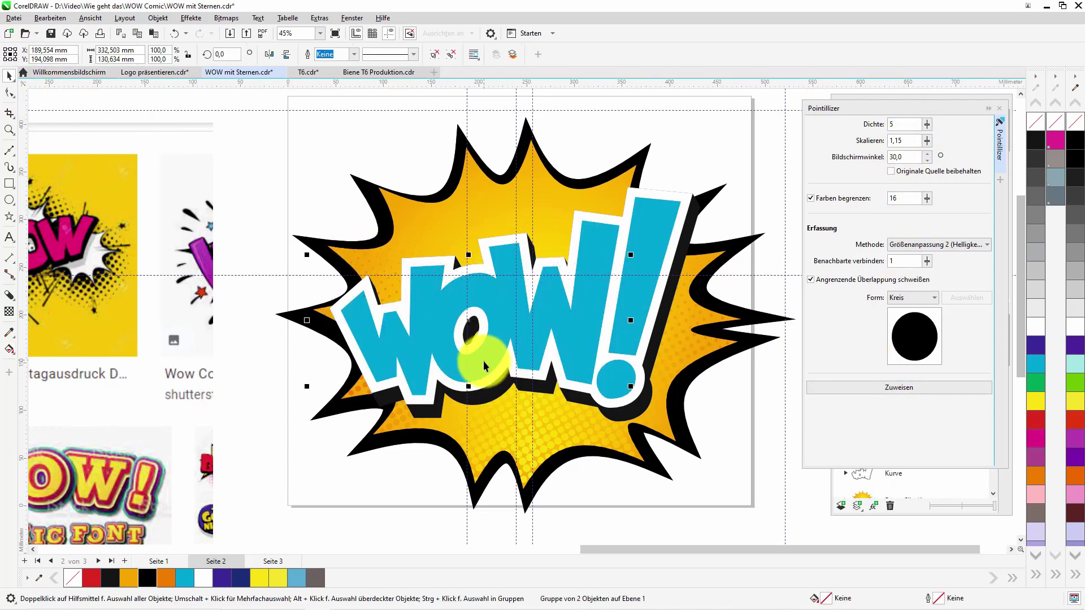
left_click(50, 18)
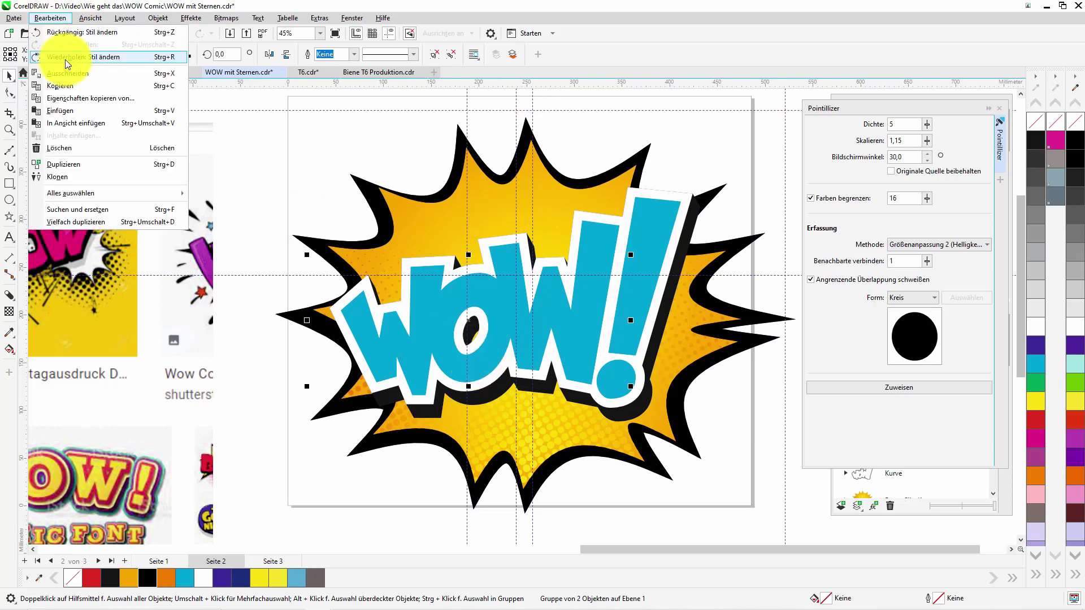
left_click(83, 57)
left_click(1042, 319)
left_click(566, 328)
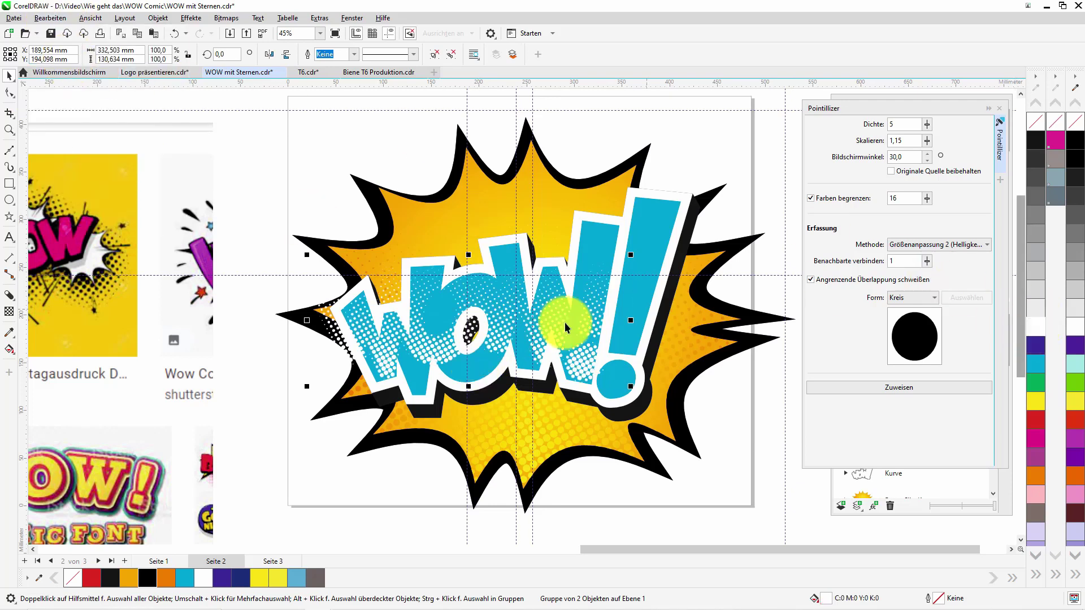
Move the halftone dots over the cyan WOW! lettering so they line up with the letters, and fill them blue
left_click_drag(448, 346, 533, 353)
left_click(222, 577)
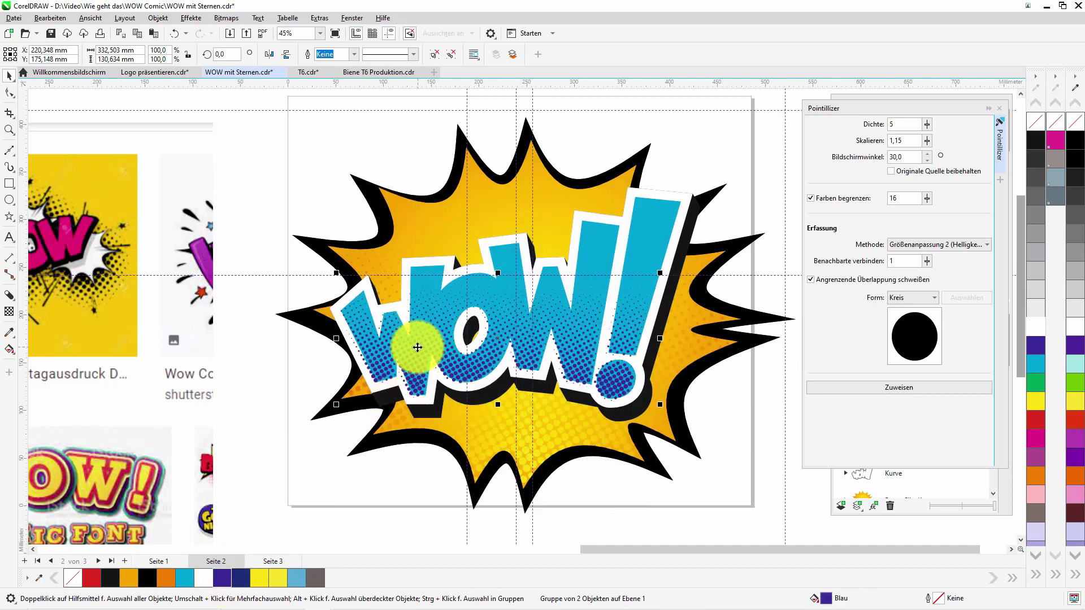
Fill the cyan lettering with a vertical linear gradient from dark blue just below the letters to cyan near their upper edge
right_click(417, 347)
left_click(452, 238)
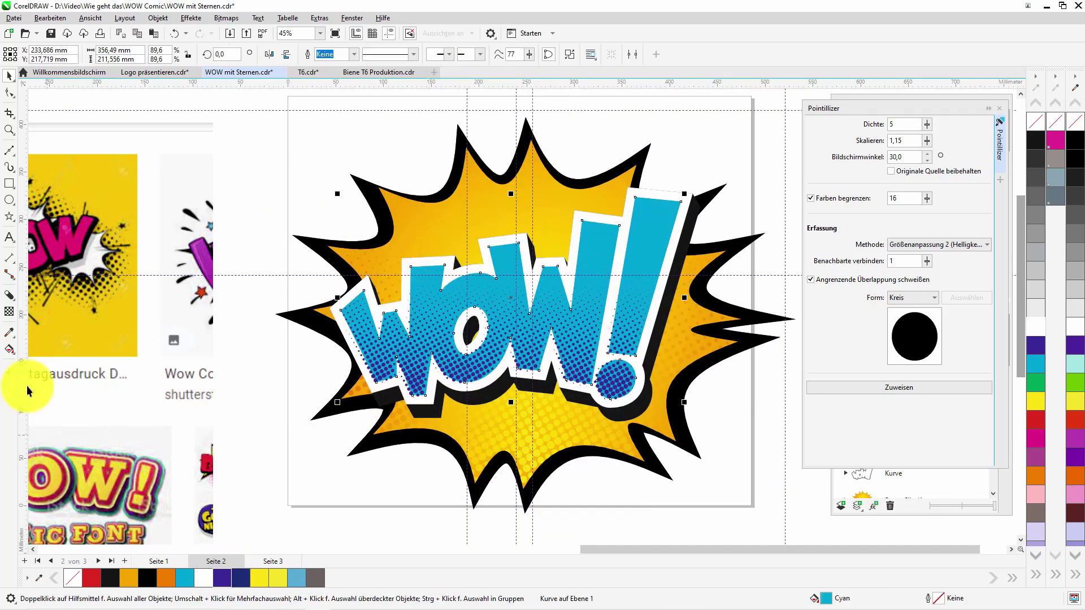
left_click(10, 350)
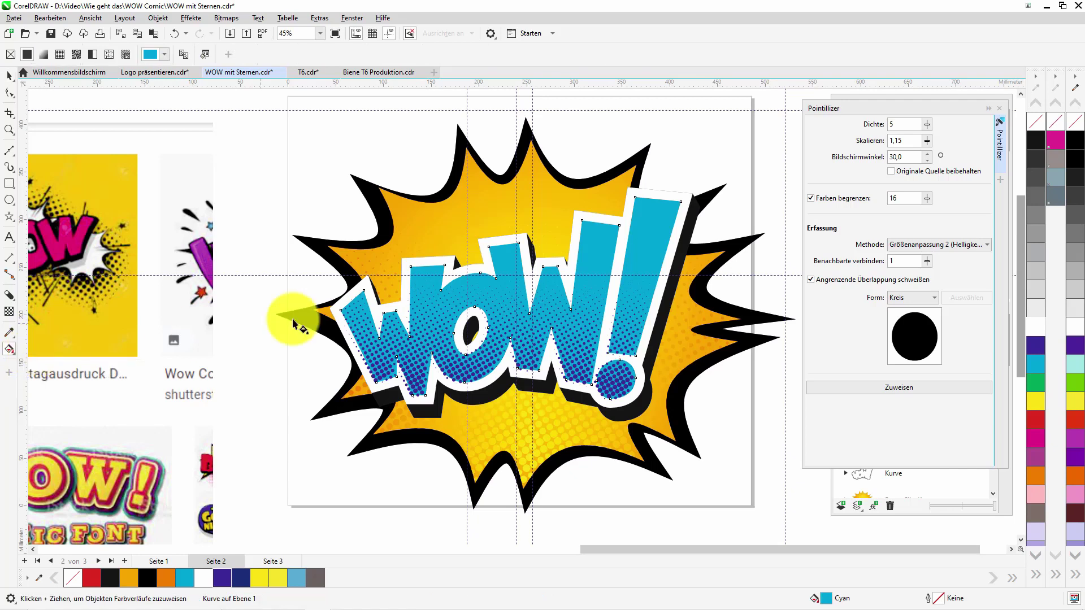
left_click(231, 577)
left_click_drag(512, 428, 515, 243)
left_click_drag(185, 577, 513, 242)
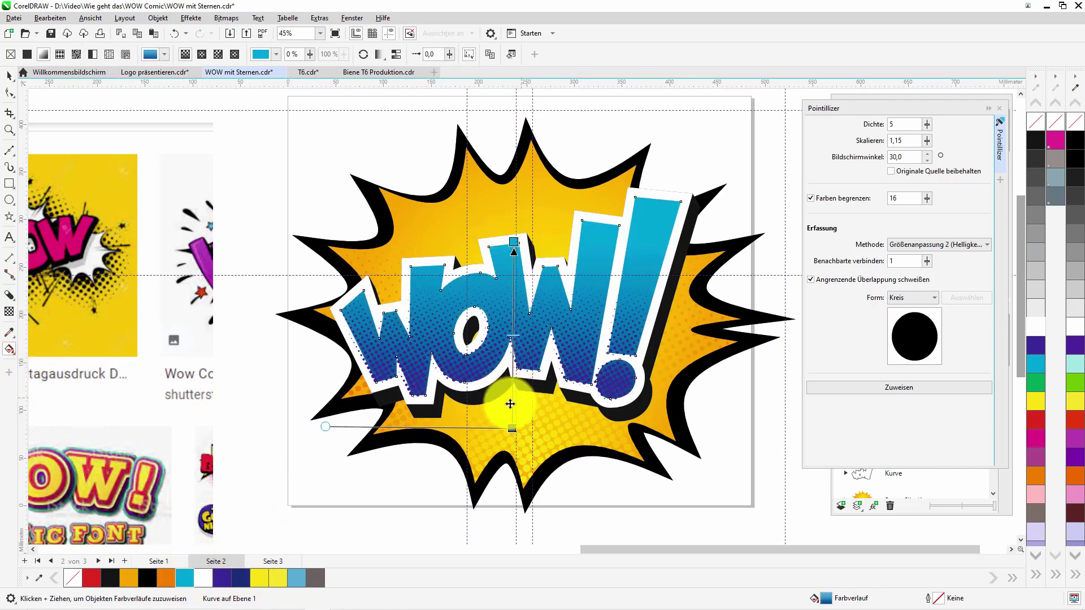
Place the blue dots inside the lettering as a PowerClip, and skew the lettering, contour and block shadow slightly upward on the W side
left_click(14, 80)
right_click(592, 318)
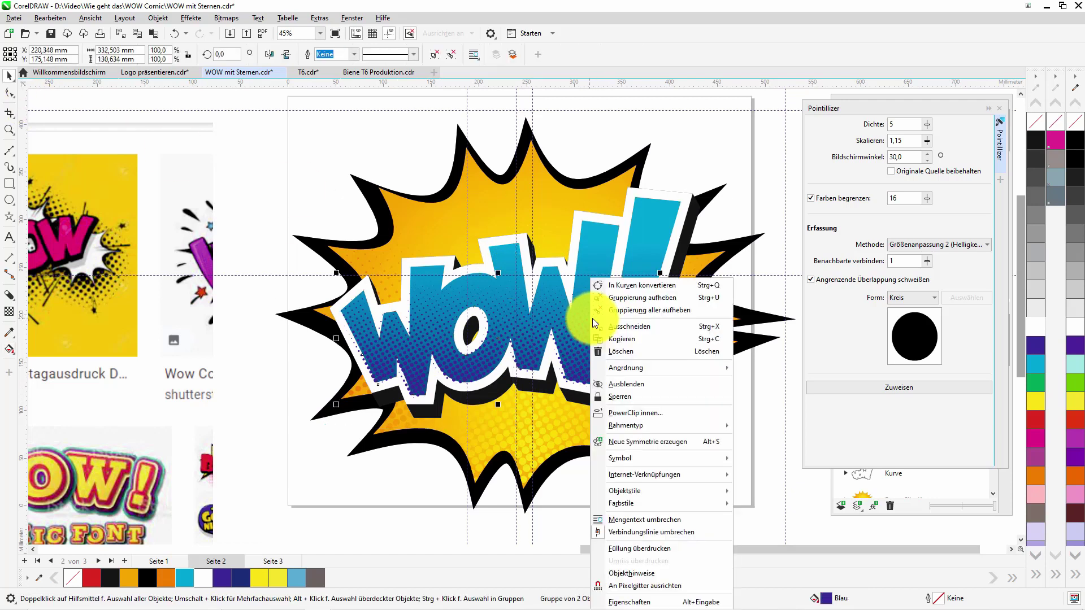
left_click(663, 412)
left_click(609, 238)
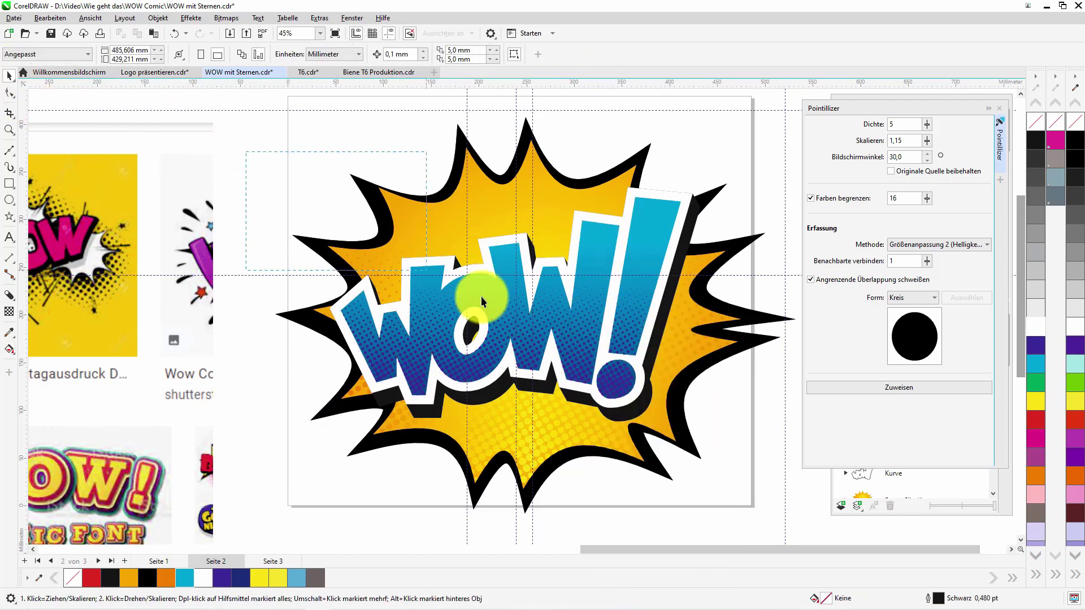
left_click(605, 388)
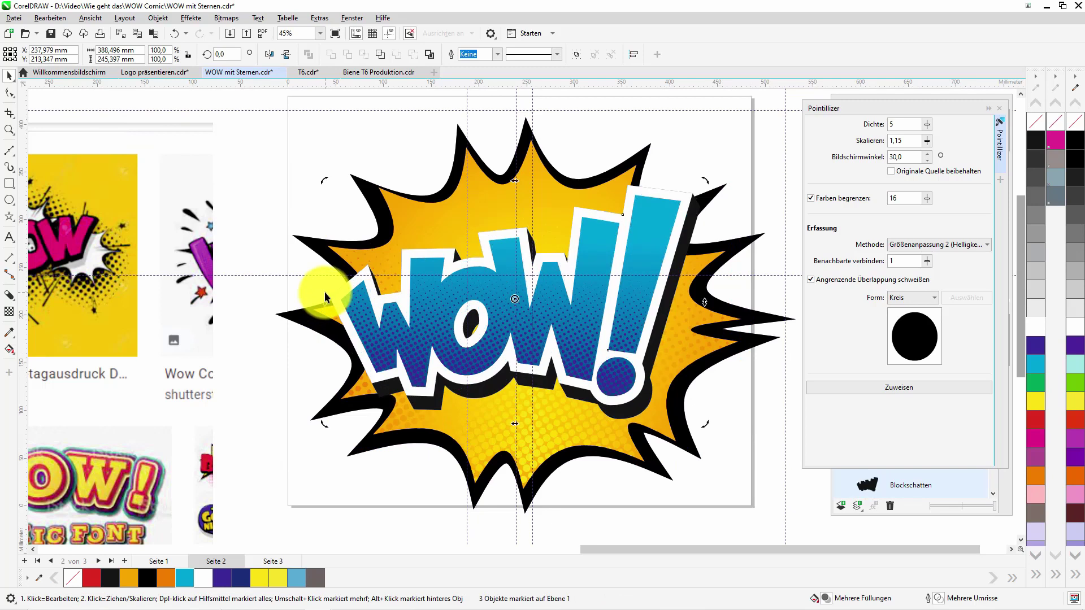
left_click(489, 347)
Draw a five-pointed star about 49 mm wide at the page's upper left corner and fill it orange
left_click(9, 217)
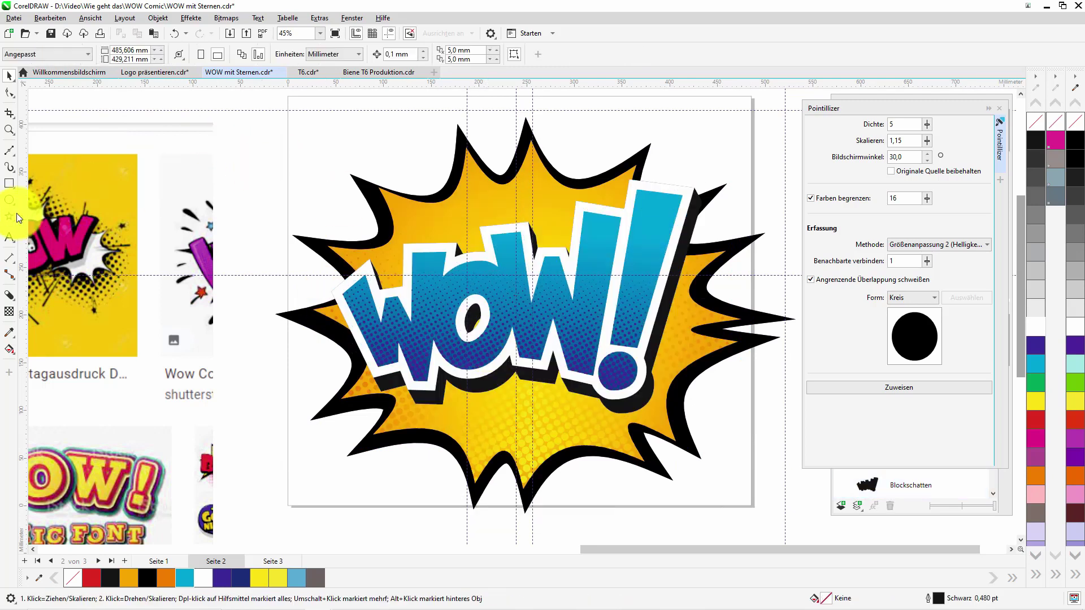
left_click_drag(284, 142, 321, 180)
key("space")
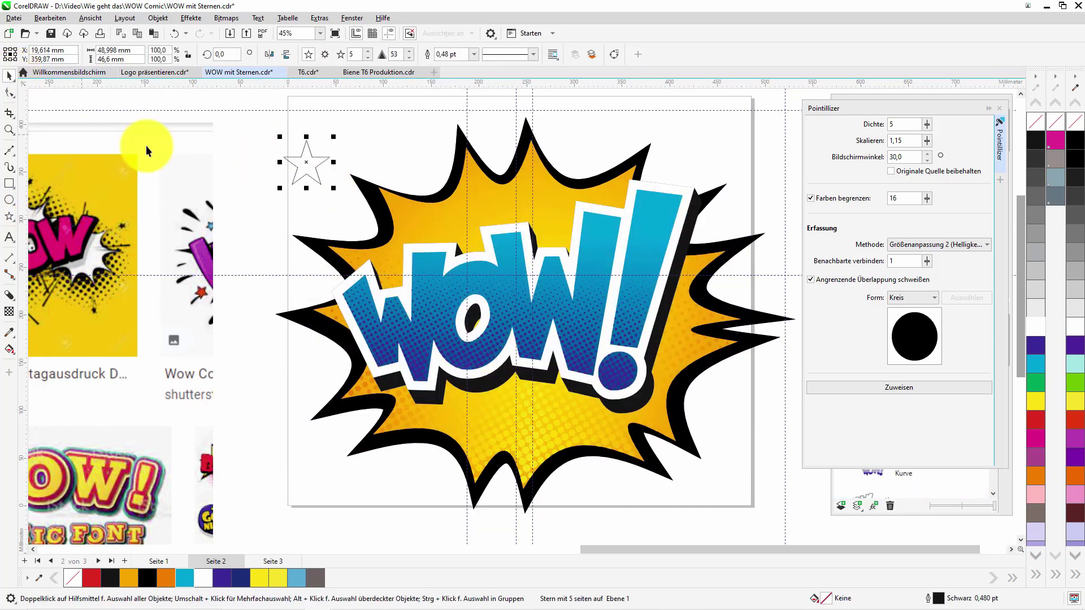
left_click(168, 577)
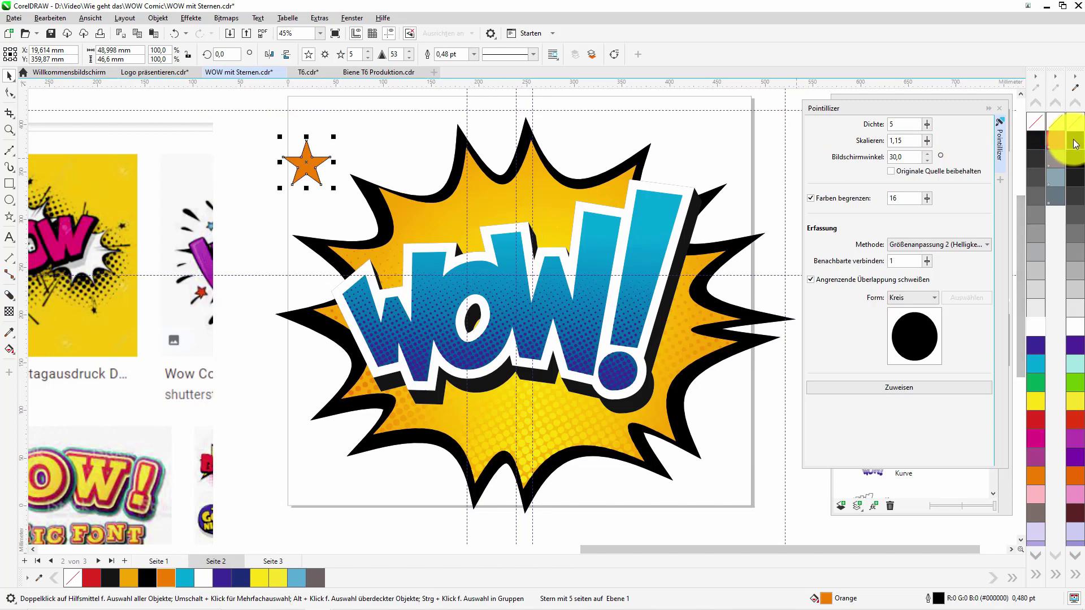
Create an enlarged copy of the star about 56 mm wide, fill it black and arrange it behind the orange star
key("z")
left_click_drag(250, 125, 364, 218)
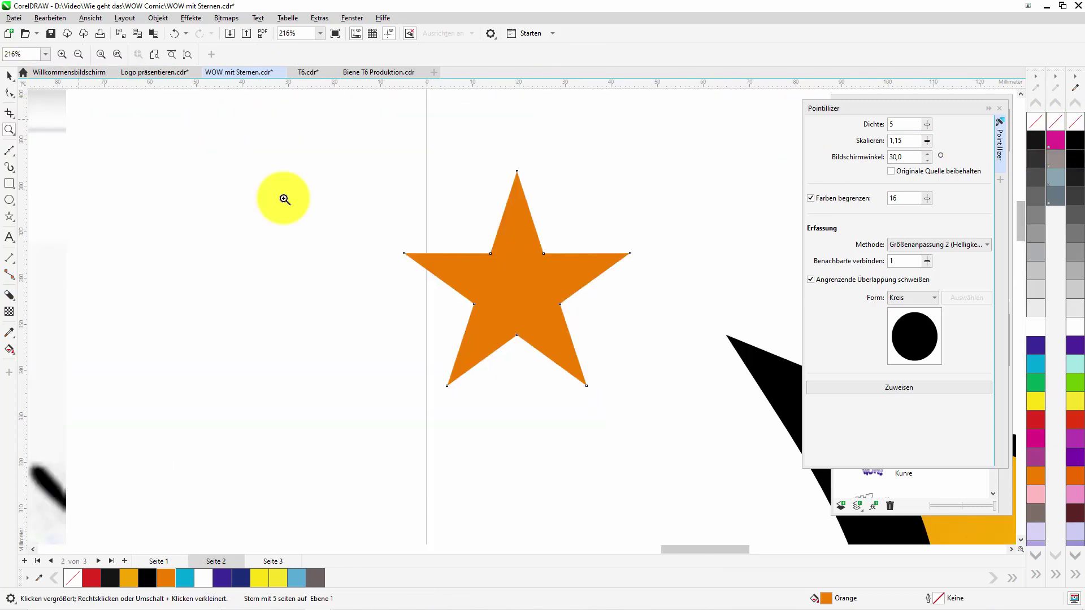
key("space")
left_click_drag(643, 398, 650, 404)
right_click(1077, 148)
left_click(158, 17)
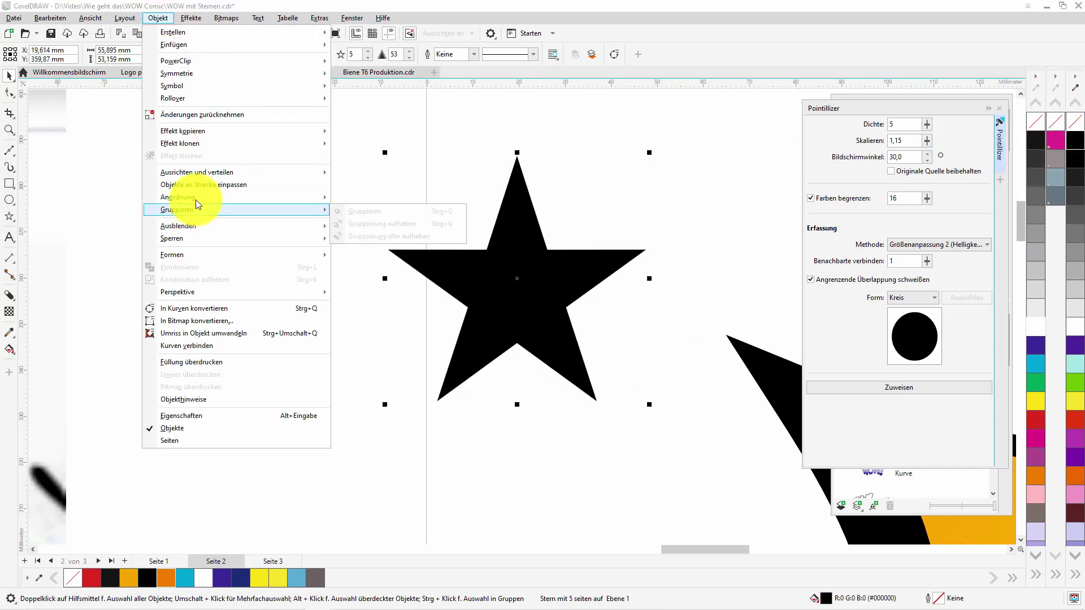
mouse_move(193, 207)
left_click(394, 210)
Enlarge the black star slightly and rotate it slightly clockwise so it forms an uneven border around the orange star
left_click(516, 160)
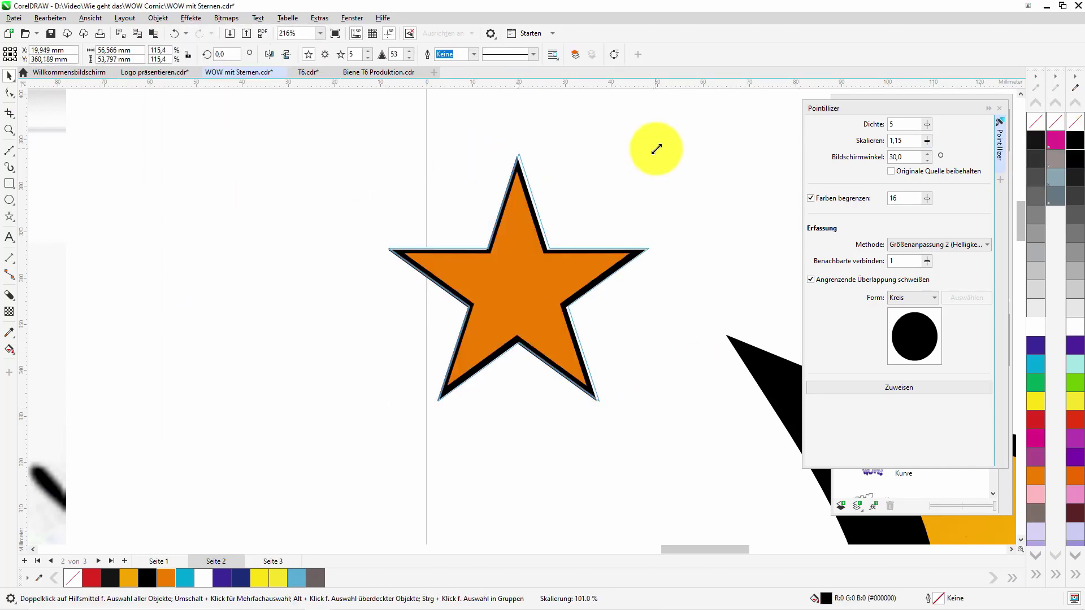
left_click(649, 230)
left_click_drag(655, 149, 658, 150)
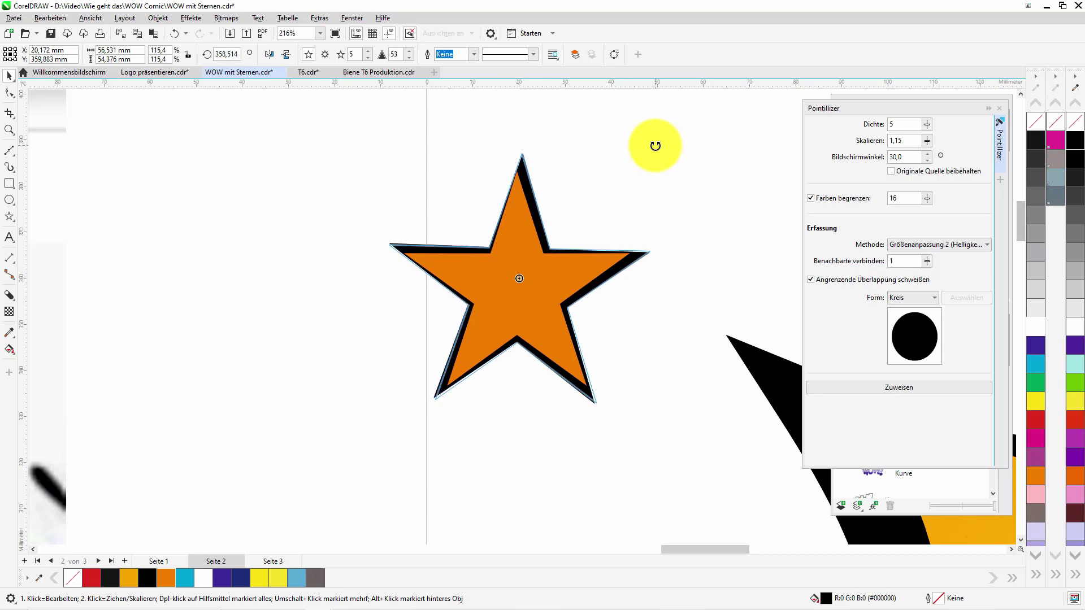
Fill the orange star with a vertical linear gradient from orange near its lower notch to yellow above its upper tip
key("Tab")
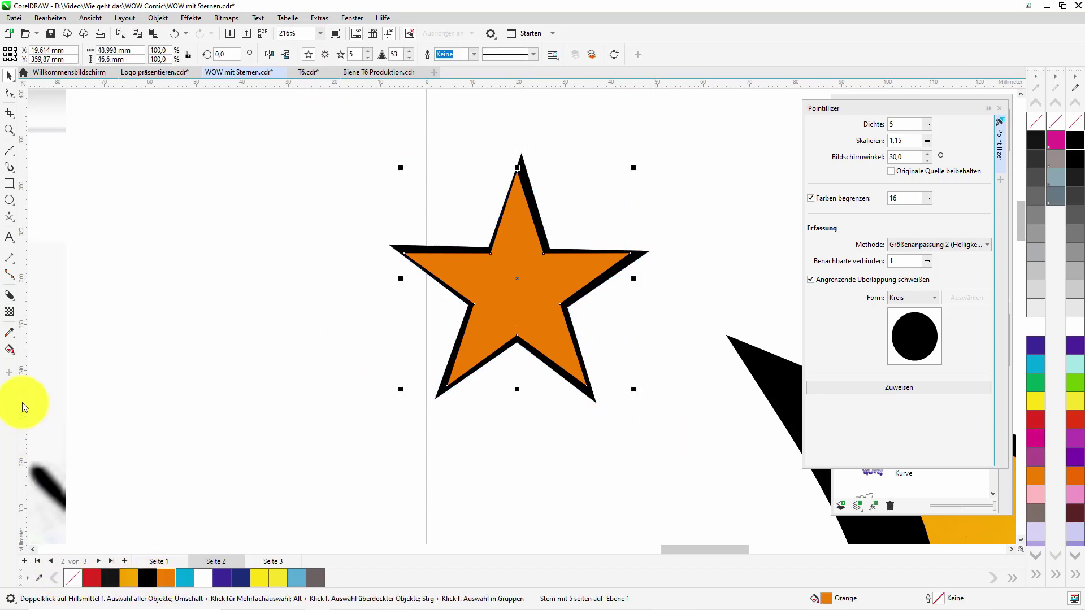
left_click(9, 350)
left_click(44, 54)
left_click_drag(401, 278, 520, 400)
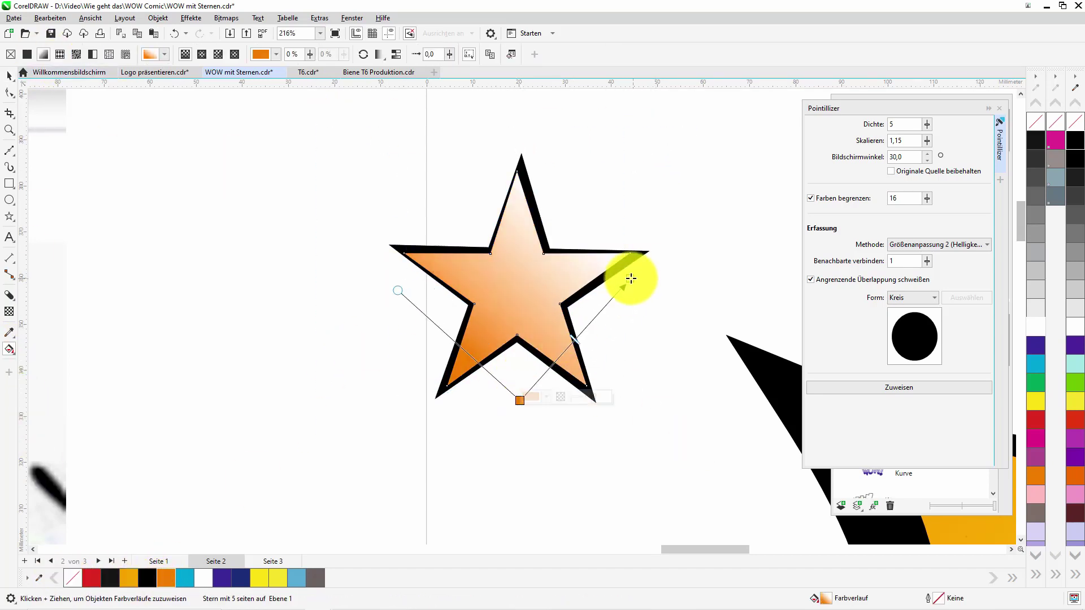
left_click_drag(631, 278, 519, 151)
left_click_drag(259, 579, 519, 151)
left_click_drag(520, 399, 521, 357)
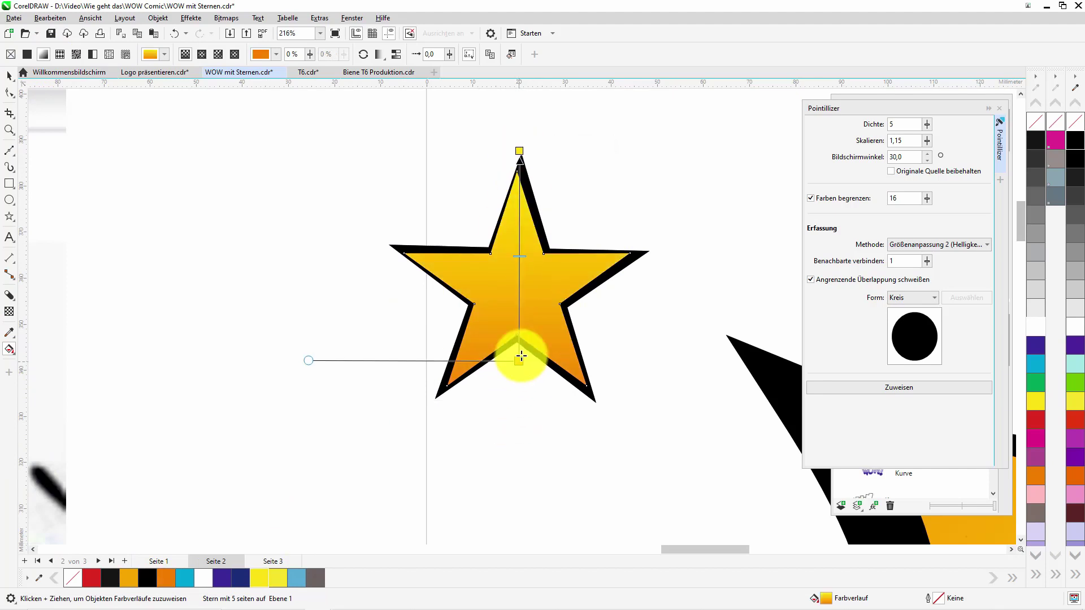
left_click(9, 130)
right_click(150, 151)
right_click(617, 279)
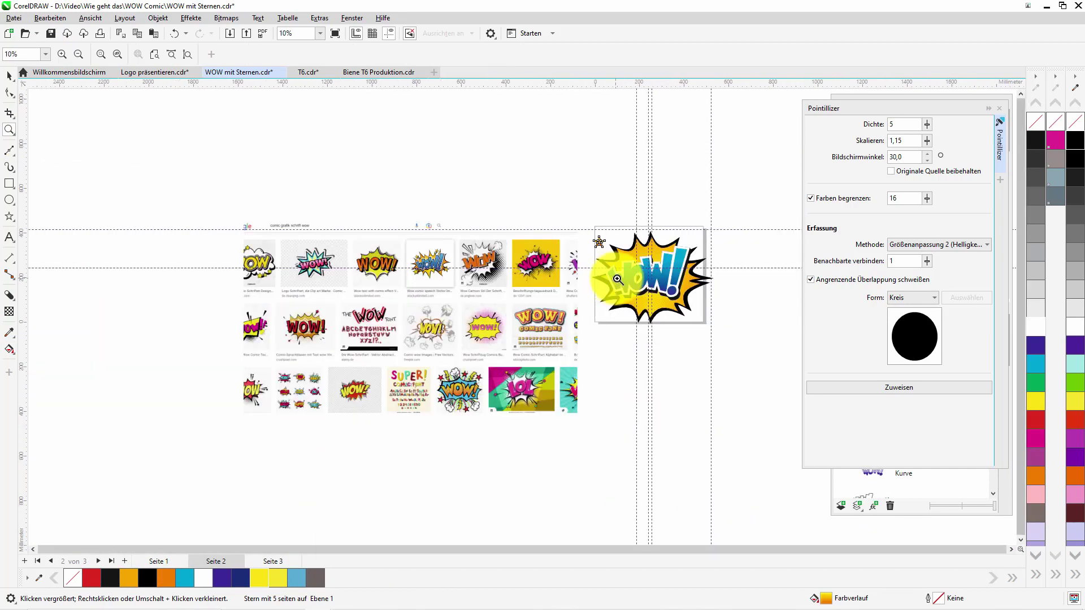
Group the orange star with its black border, move it above the exclamation mark and rotate it about 8 degrees clockwise
left_click_drag(574, 271, 724, 313)
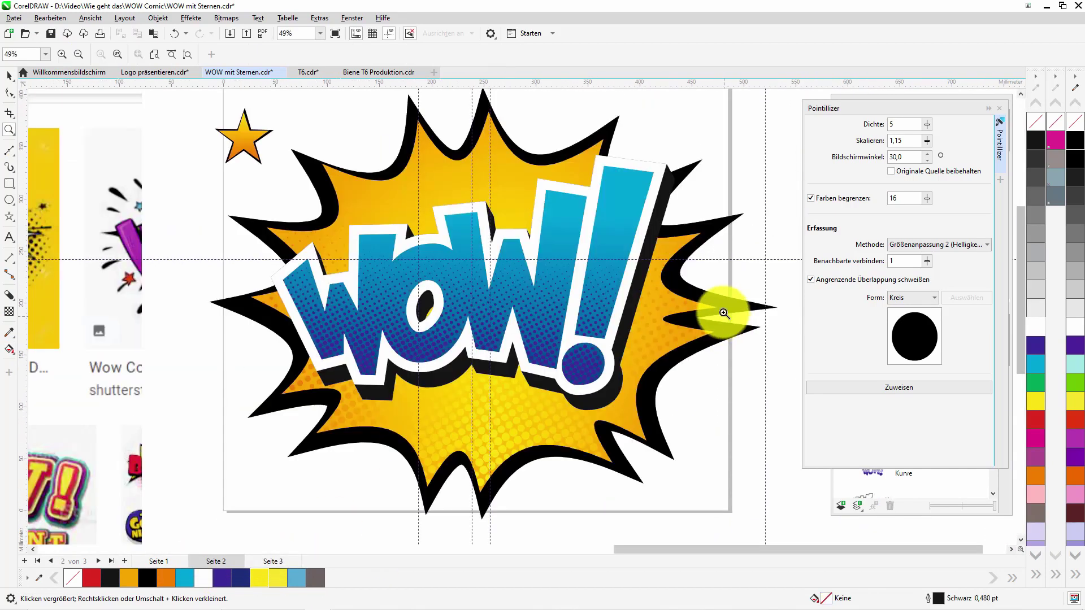
left_click(12, 77)
left_click(242, 133)
left_click_drag(241, 134, 243, 99)
right_click(231, 136)
left_click(368, 213)
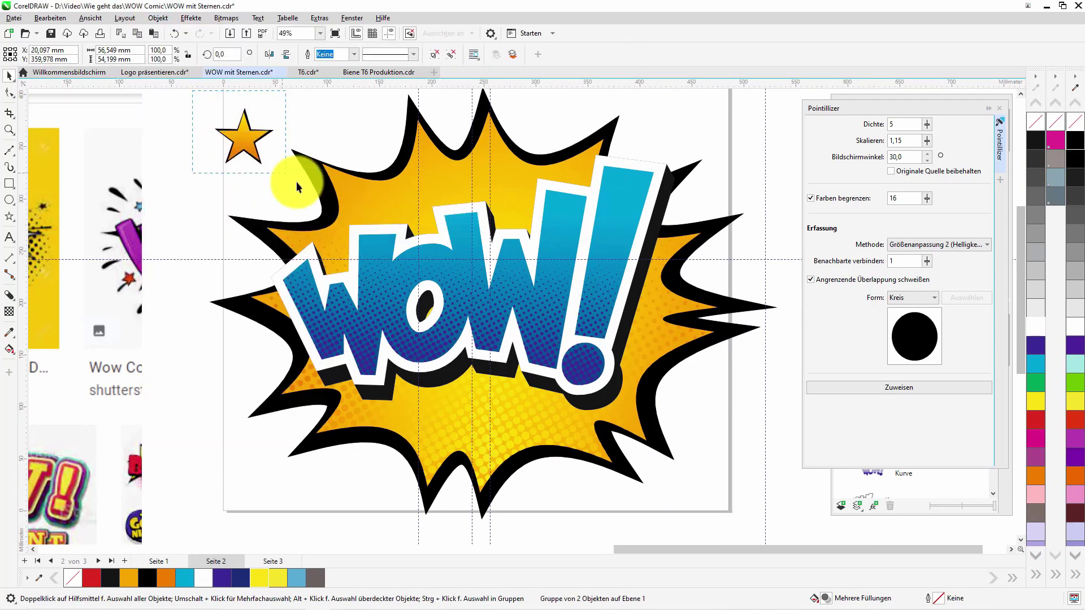
left_click_drag(254, 133, 685, 117)
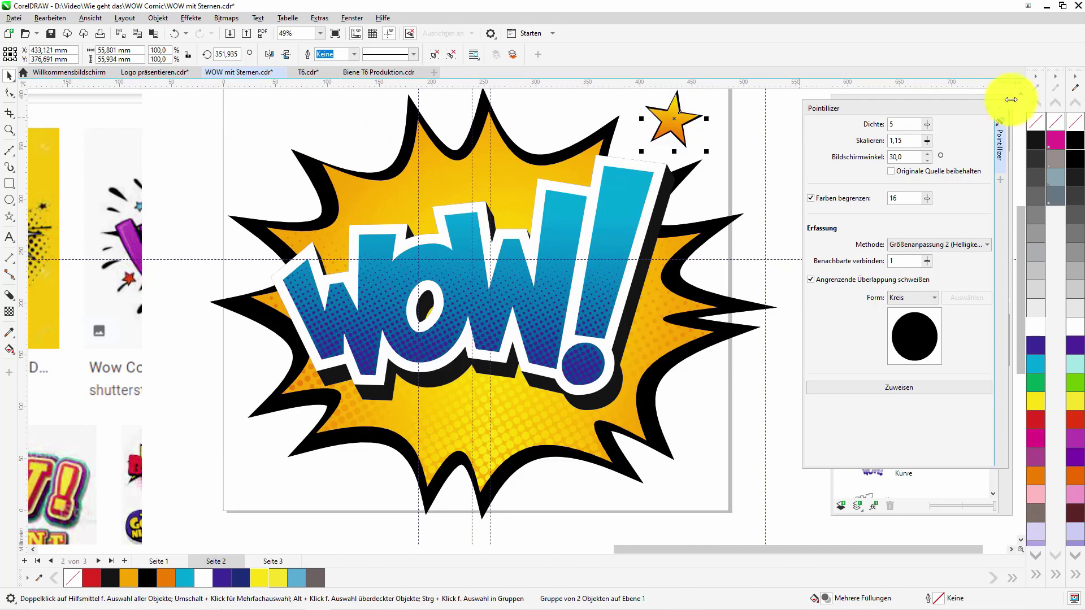
scroll(977, 120, "up", 3)
scroll(1031, 194, "down", 3)
Draw three black motion trails between the star and the exclamation mark with a tapered Artistic Media preset stroke
key("i")
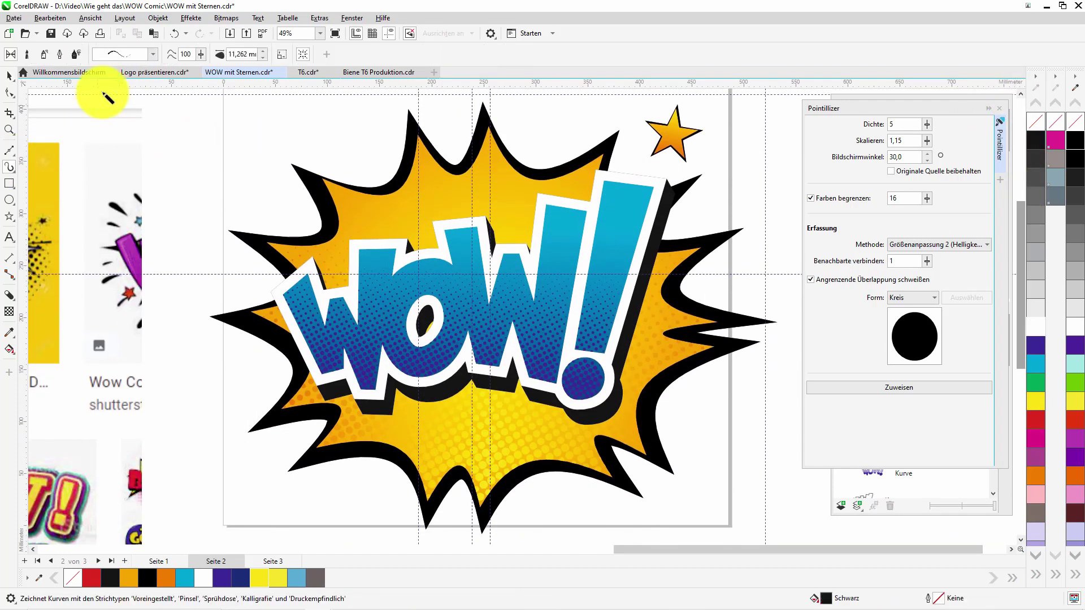
left_click(153, 53)
scroll(184, 230, "down", 1)
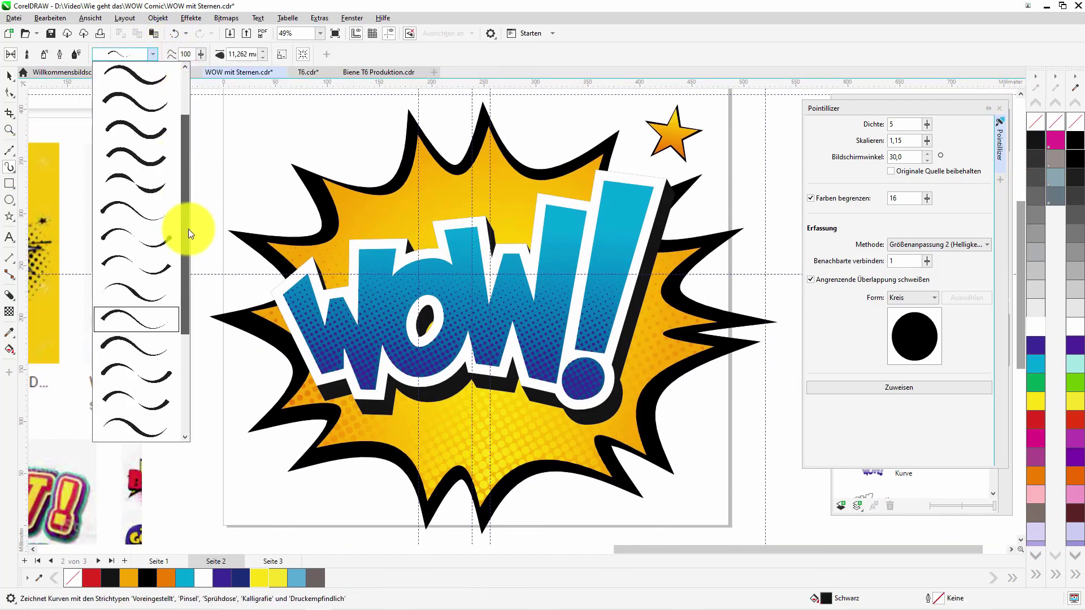
scroll(188, 126, "up", 1)
left_click(150, 279)
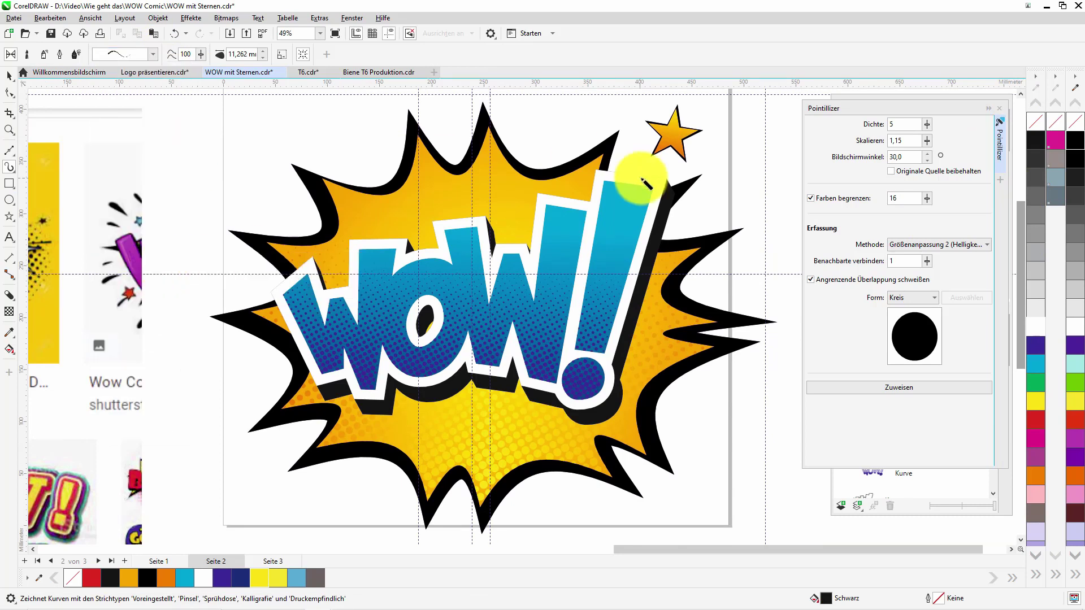
mouse_move(632, 184)
left_mouse_down()
mouse_move(678, 141)
mouse_move(647, 202)
mouse_move(636, 197)
mouse_move(677, 159)
left_mouse_up()
Arrange the star group in front of the three black trails
left_click(15, 125)
left_click_drag(588, 104, 707, 222)
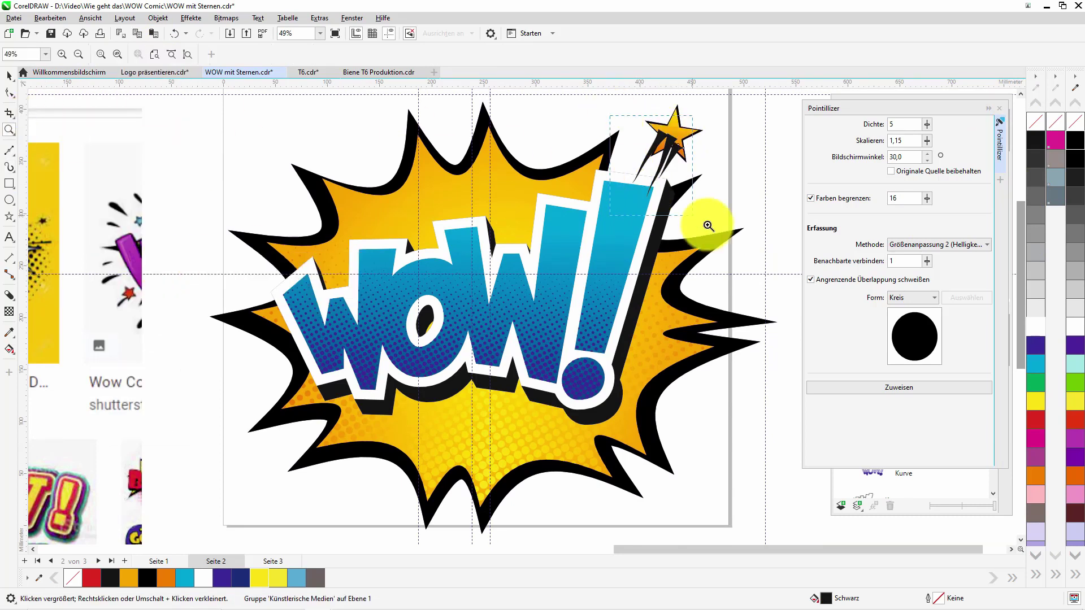
key("space")
left_click(158, 18)
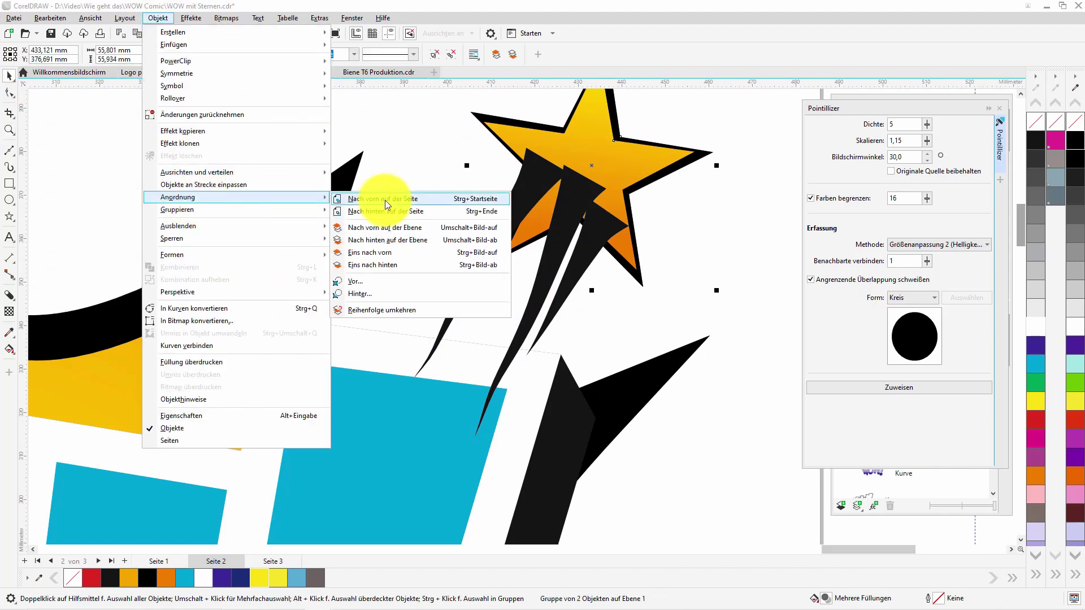
left_click(396, 258)
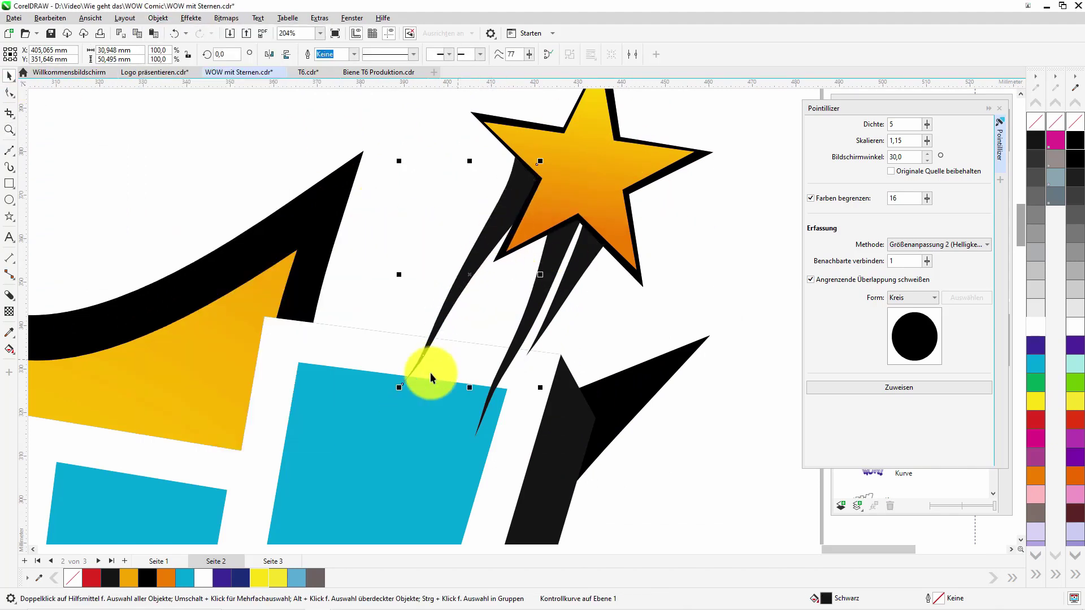
Reshape the three trails with the Shape tool, lengthening their tips into the exclamation mark and spacing their ends along the star's edge
key("F10")
left_click_drag(376, 398, 346, 417)
left_click(477, 422)
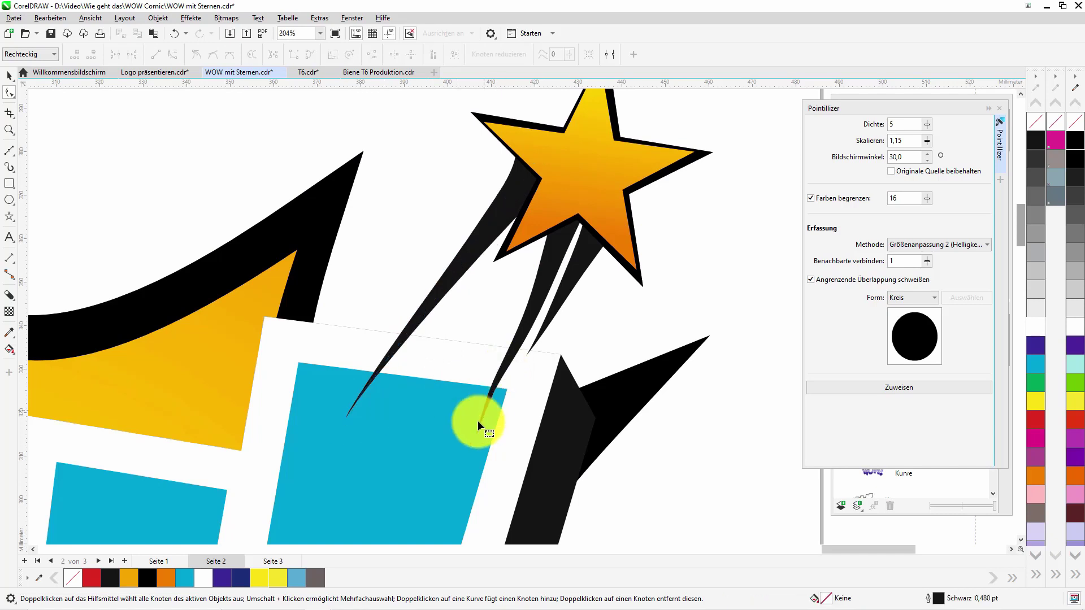
left_click_drag(460, 444, 442, 459)
left_click_drag(535, 347, 480, 424)
left_click_drag(408, 450, 412, 448)
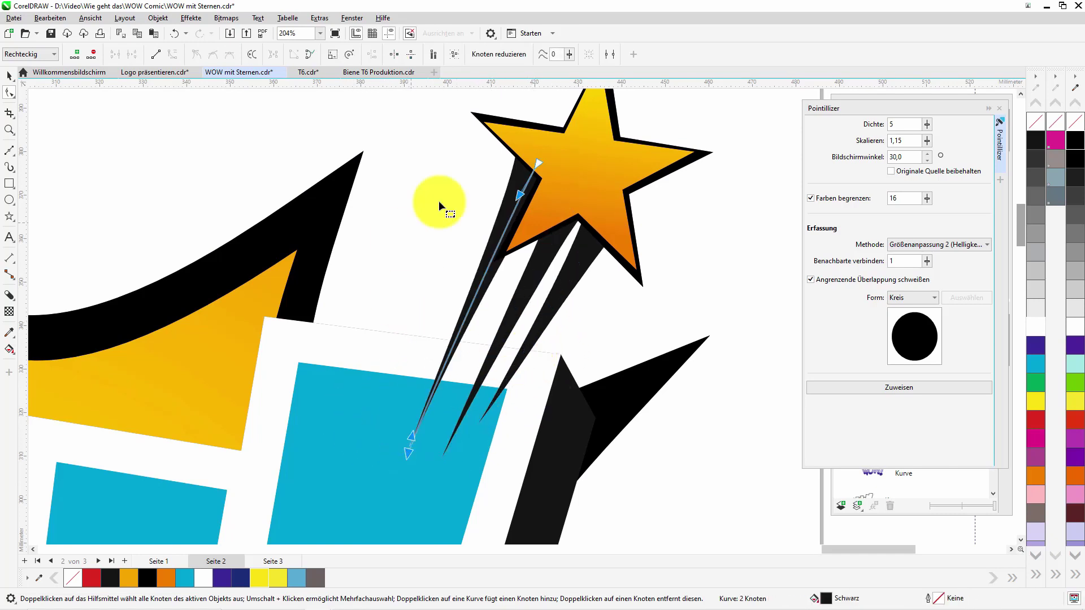
left_click_drag(538, 164, 524, 147)
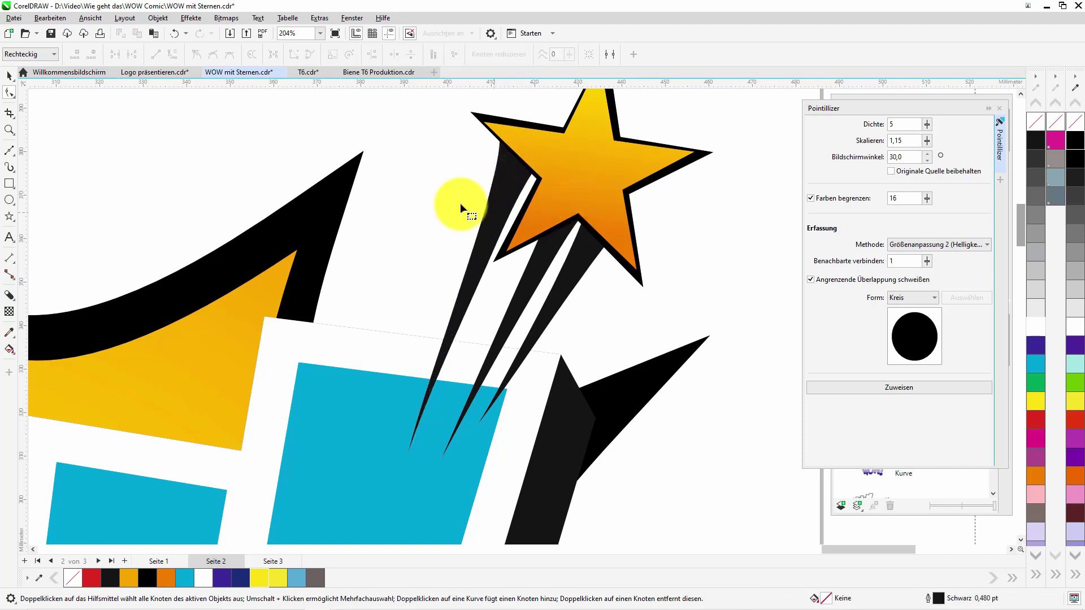
Place copies of the star with its trails at the burst's lower left and lower right, turned so the trails point inward
left_click(12, 129)
right_click(180, 138)
left_click(8, 130)
right_click(129, 141)
left_click(10, 76)
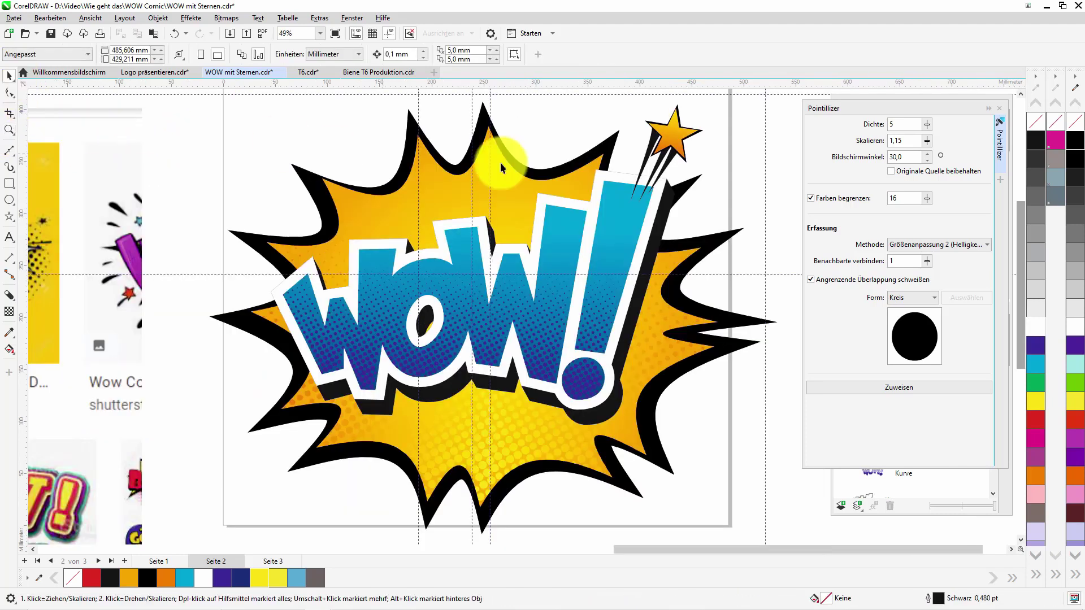
left_click_drag(669, 118, 245, 454)
key("space")
key("space")
left_click_drag(291, 441, 218, 384)
left_click(201, 330)
left_click_drag(321, 392, 321, 393)
left_click_drag(282, 323, 338, 293)
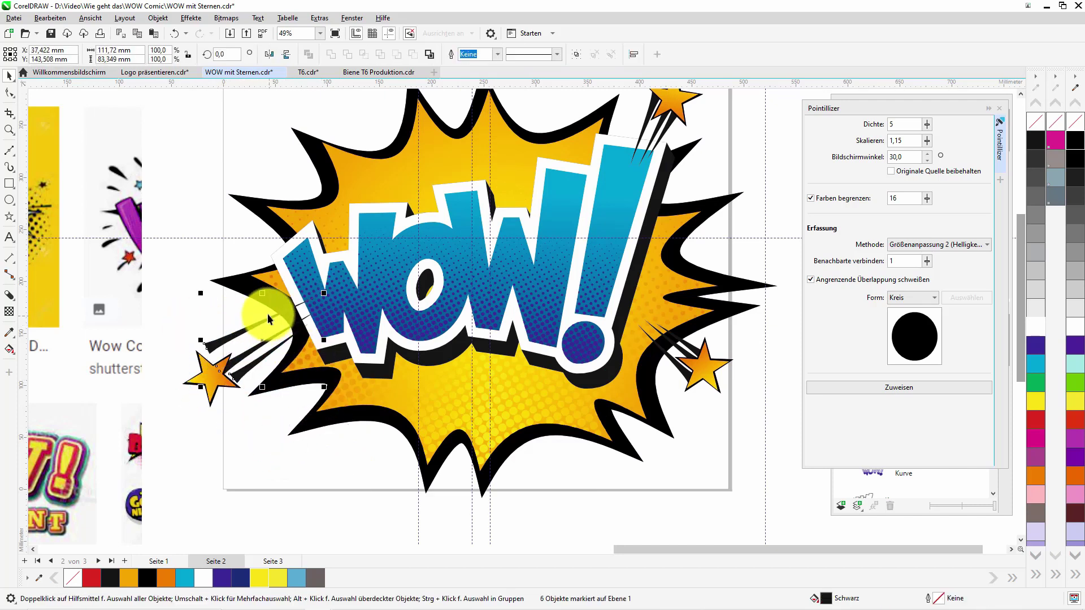
Move the lower-left star and its trails slightly inward and upward toward the burst
left_click(266, 313)
left_click(236, 346)
left_click(186, 291)
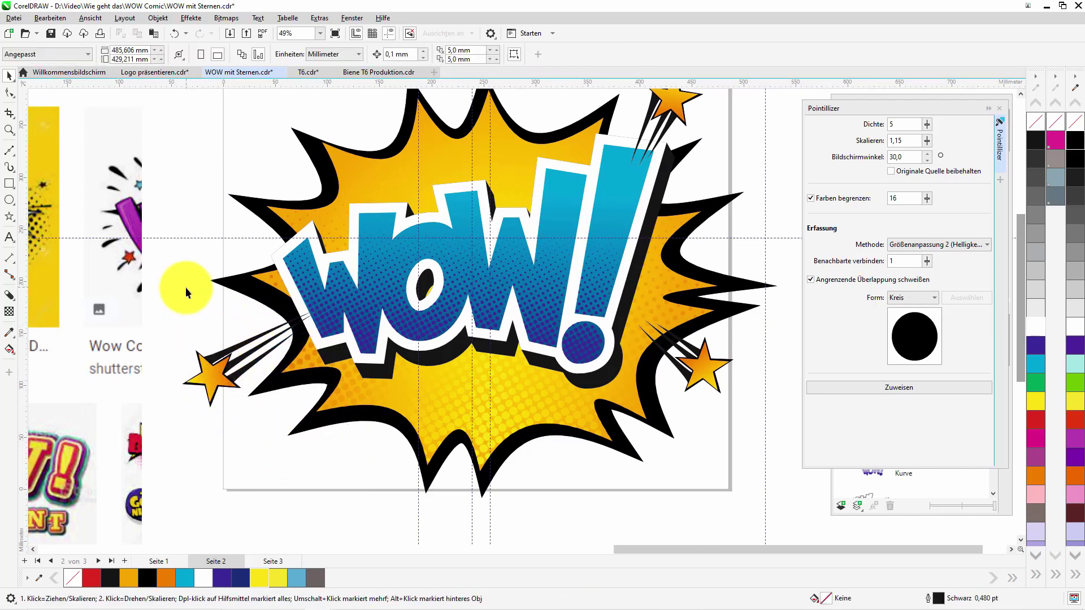
left_click_drag(214, 365, 228, 355)
Place a copy of the lower-right star with its trails at the burst's upper left, turned so the trails point inward
scroll(419, 221, "down", 5)
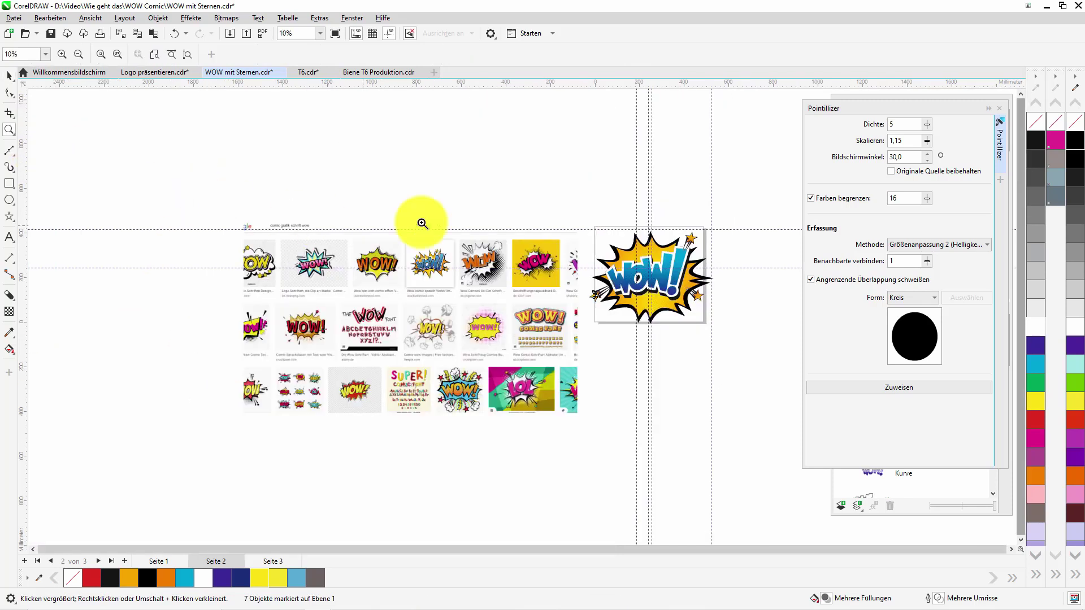
scroll(695, 290, "up", 3)
left_click_drag(737, 338, 589, 399)
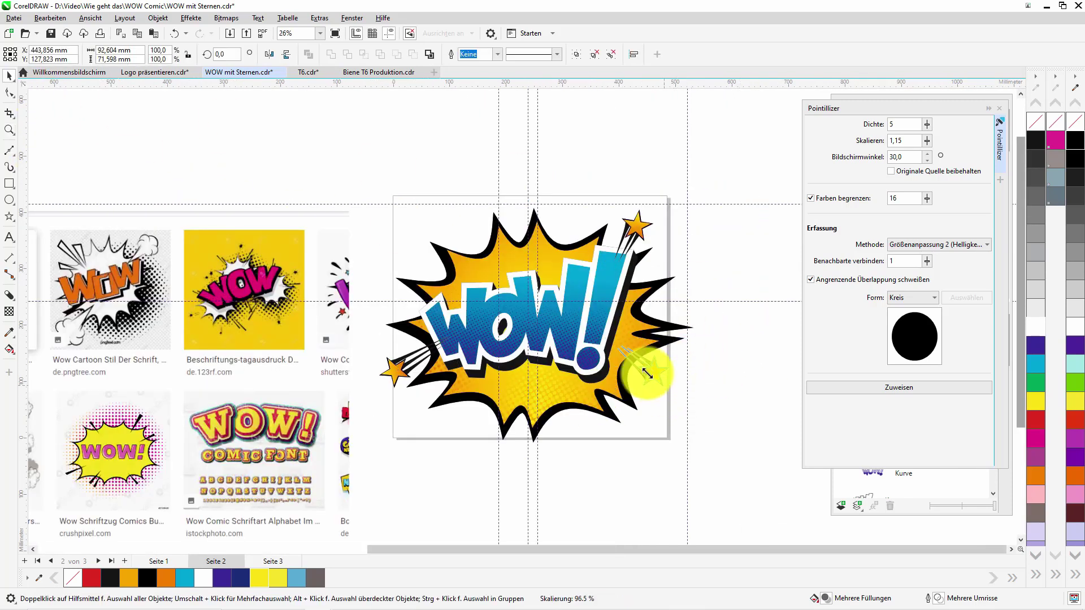
left_click_drag(647, 373, 412, 254)
left_click(504, 172)
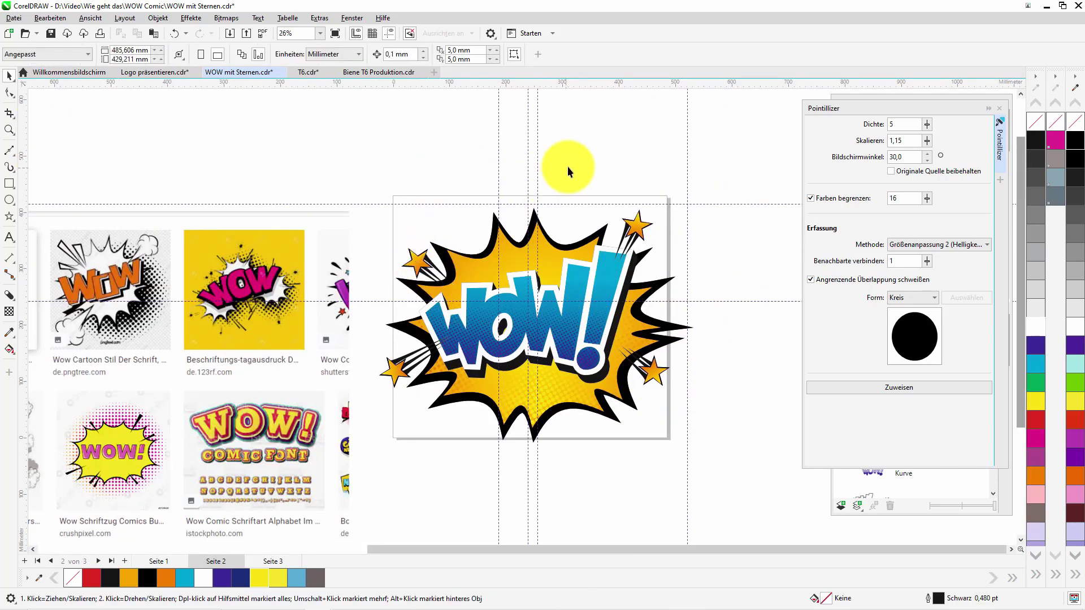
mouse_move(470, 548)
left_mouse_down()
mouse_move(415, 548)
mouse_move(495, 551)
left_mouse_up()
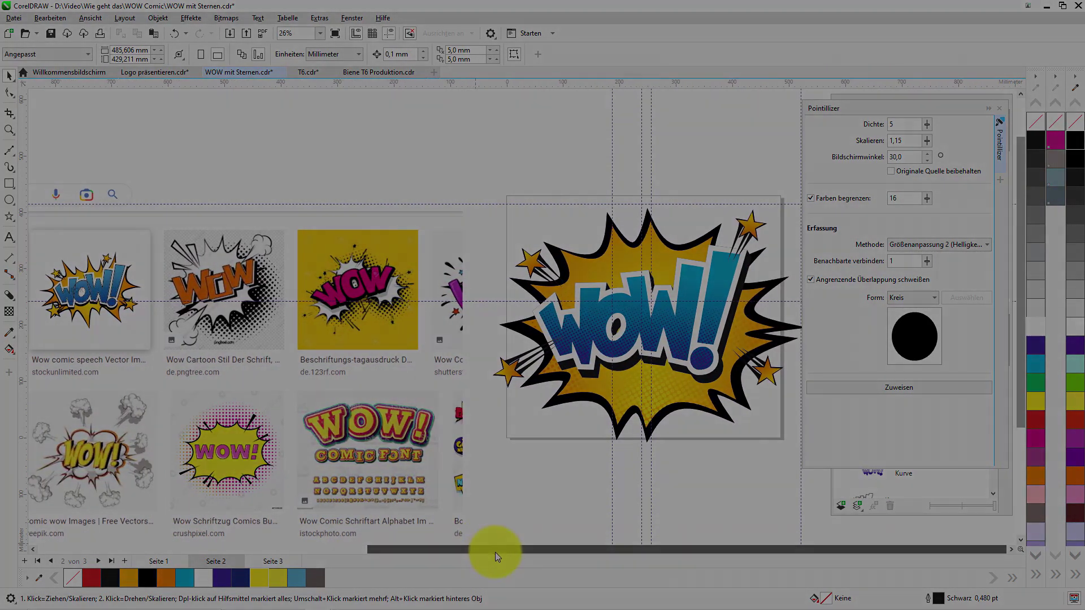